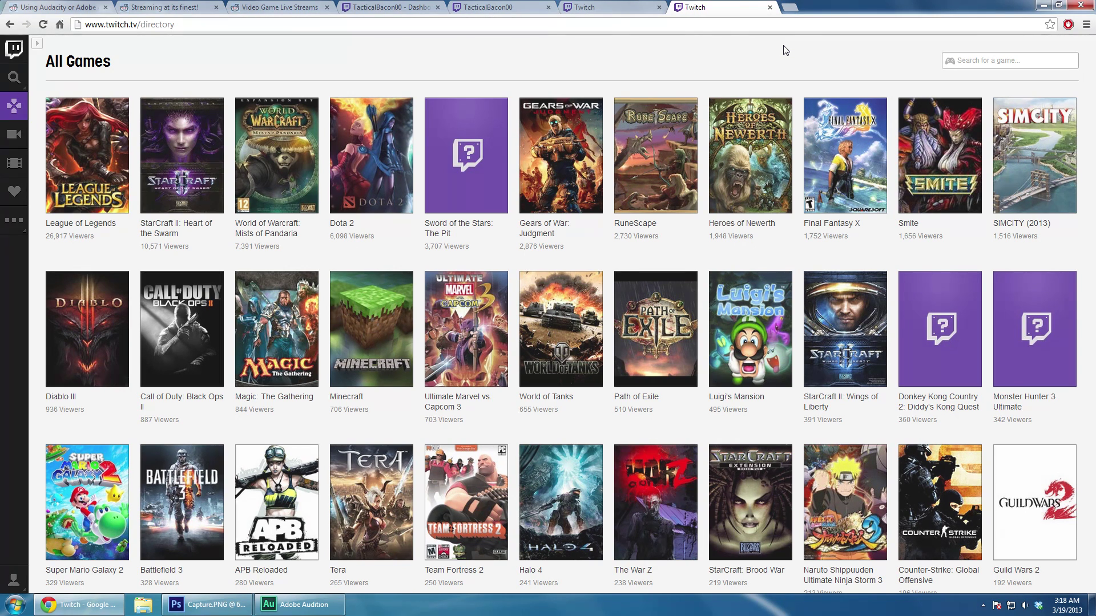
# - On the Turbo settings page, drag the Chat Color sliders until the preview name turns gold
pyautogui.click(489, 6)
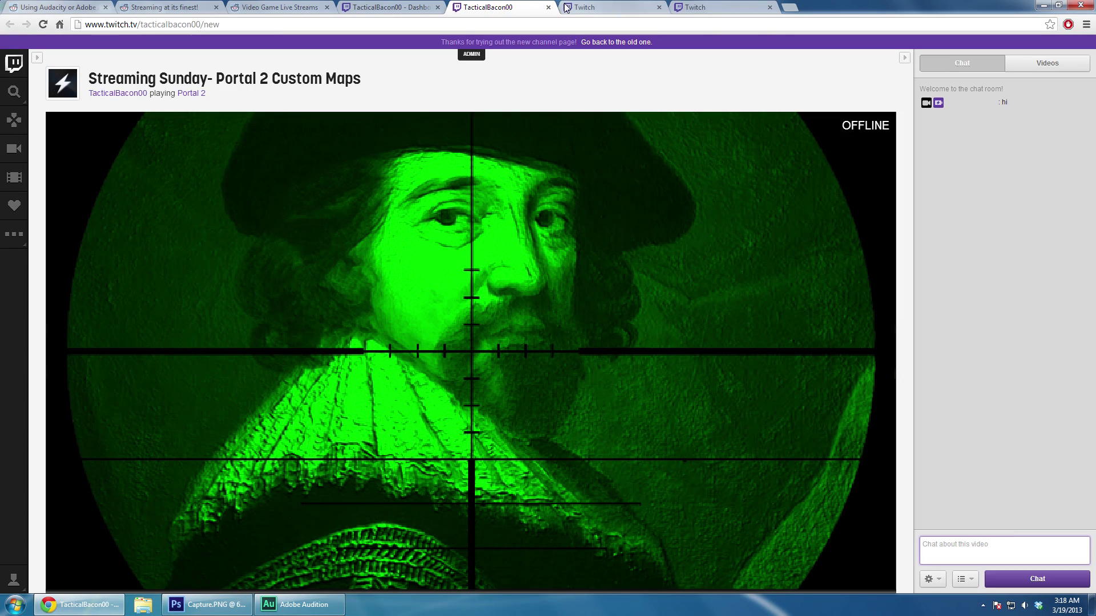
pyautogui.click(582, 7)
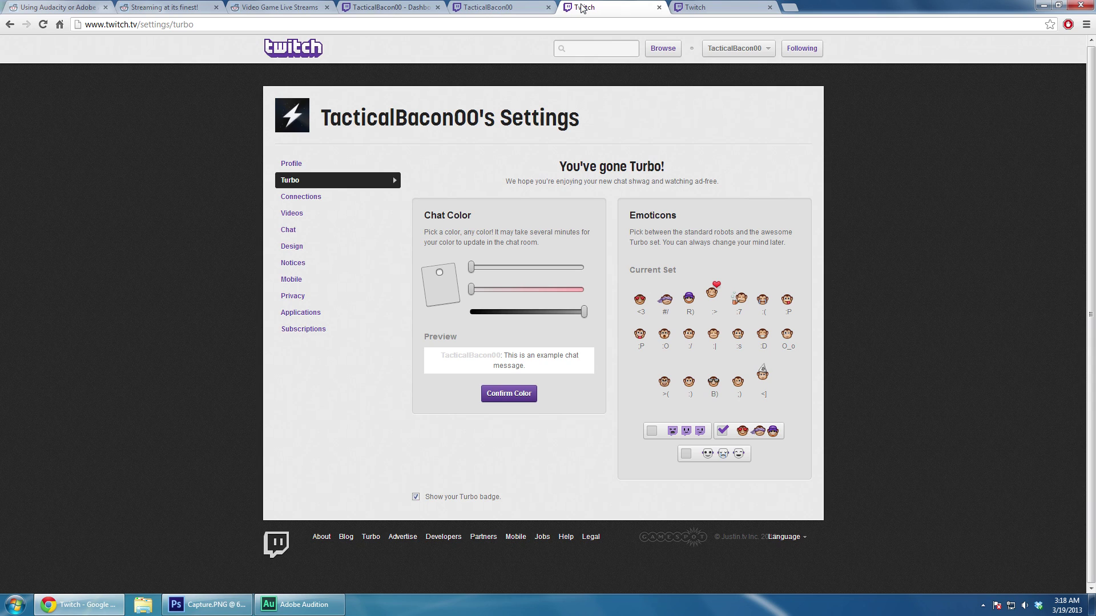
pyautogui.click(409, 9)
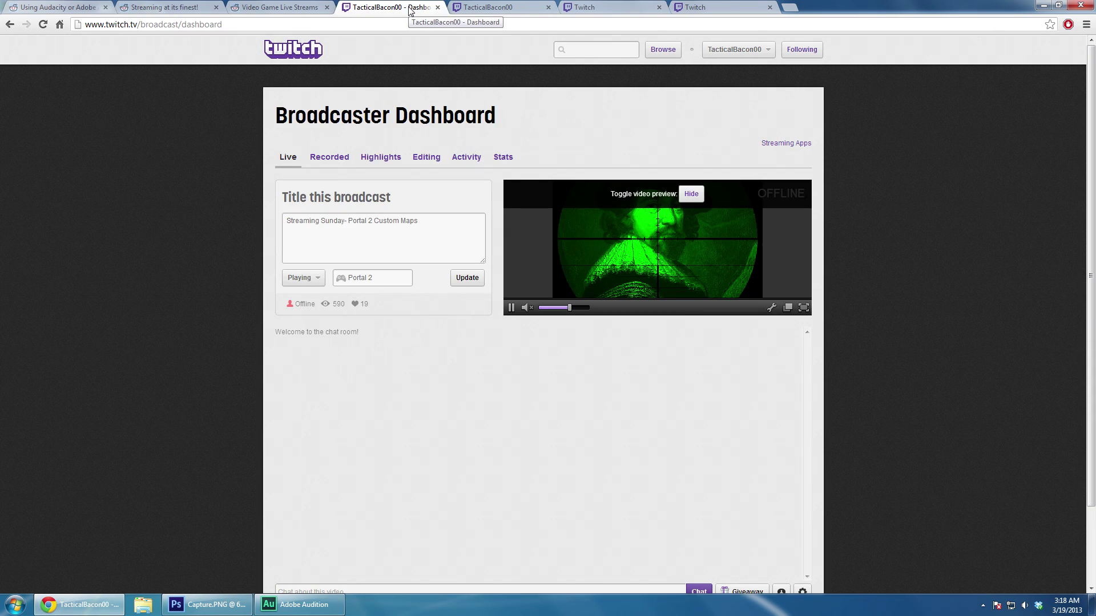
pyautogui.click(584, 7)
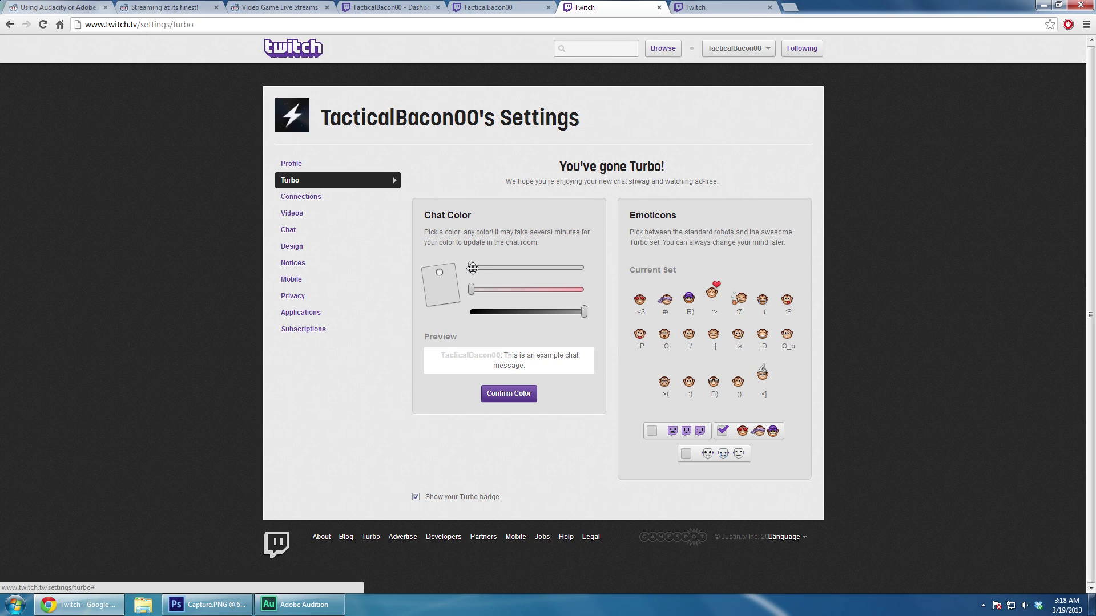
pyautogui.moveTo(472, 267); pyautogui.dragTo(610, 317)
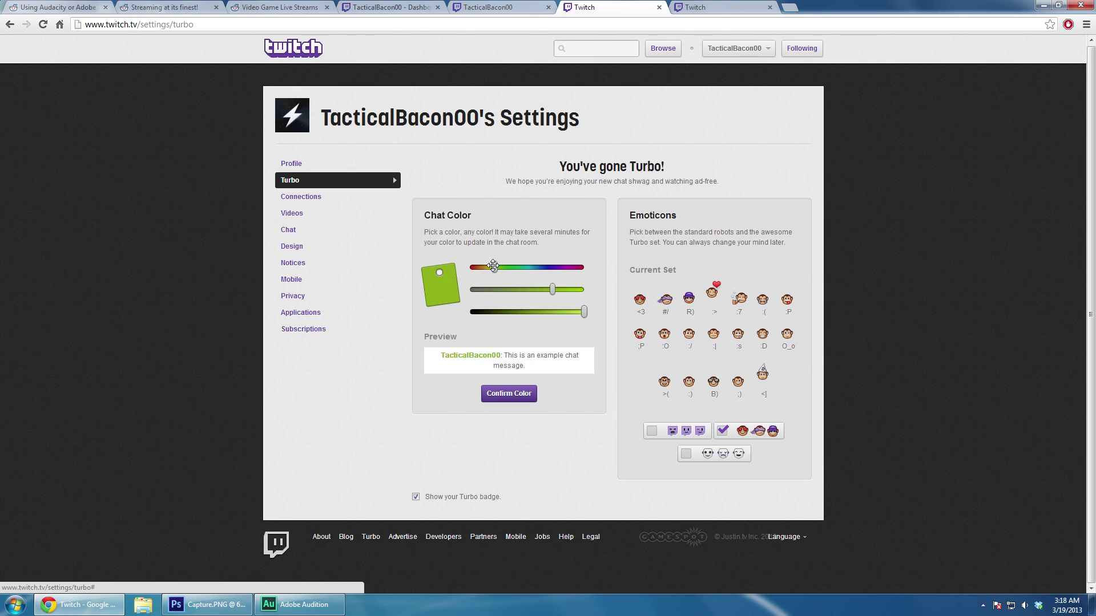
pyautogui.moveTo(490, 267)
pyautogui.mouseDown()
pyautogui.moveTo(563, 267)
pyautogui.moveTo(485, 267)
pyautogui.mouseUp()
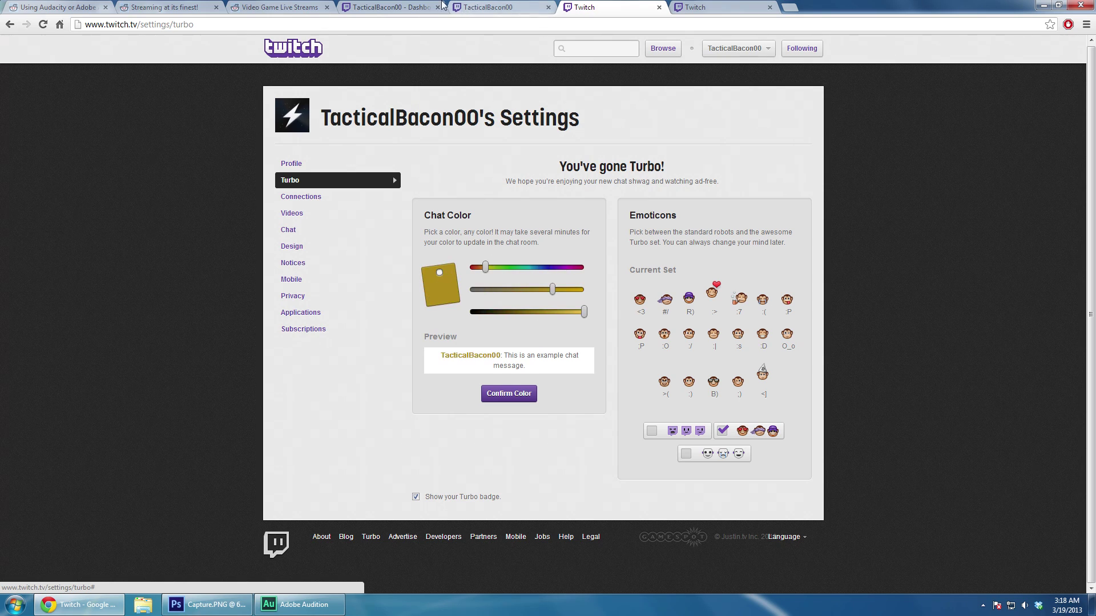
# - Check the Broadcaster Dashboard, then bring up its Capture.PNG screenshot in Photoshop
pyautogui.click(413, 6)
pyautogui.scroll(-1, 111, 203)
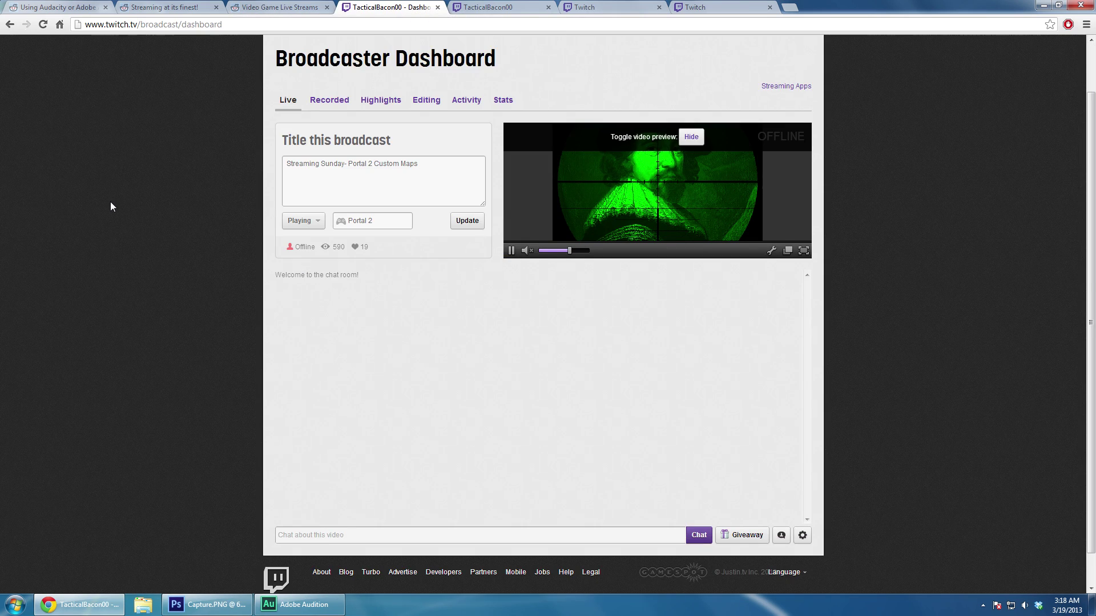
pyautogui.click(207, 604)
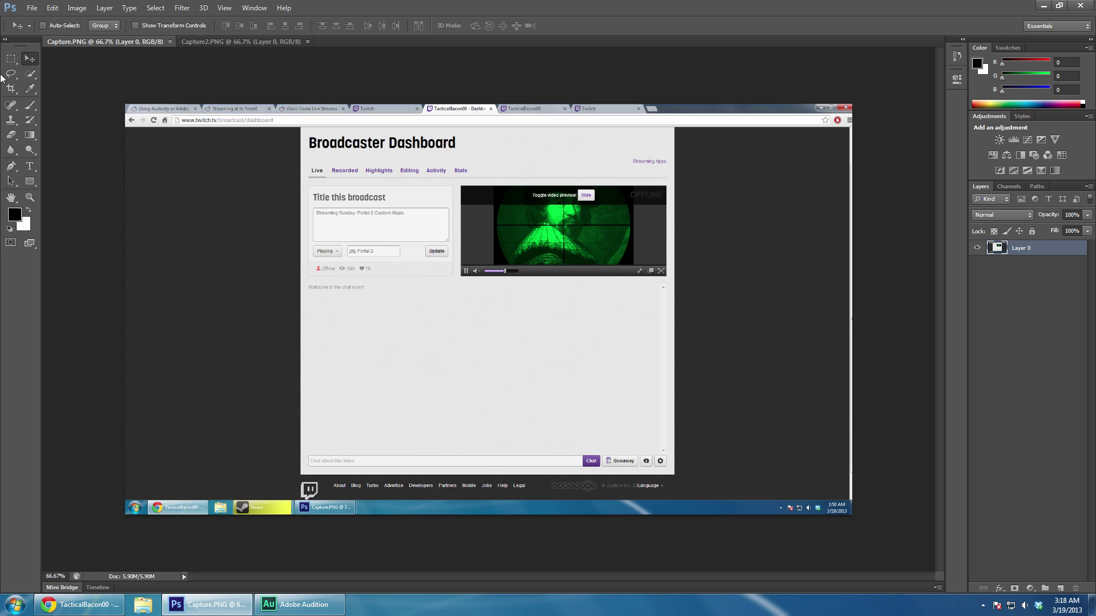
# - Eyedrop the light grey in Capture.PNG and check its hex value in the Color Picker
pyautogui.click(14, 214)
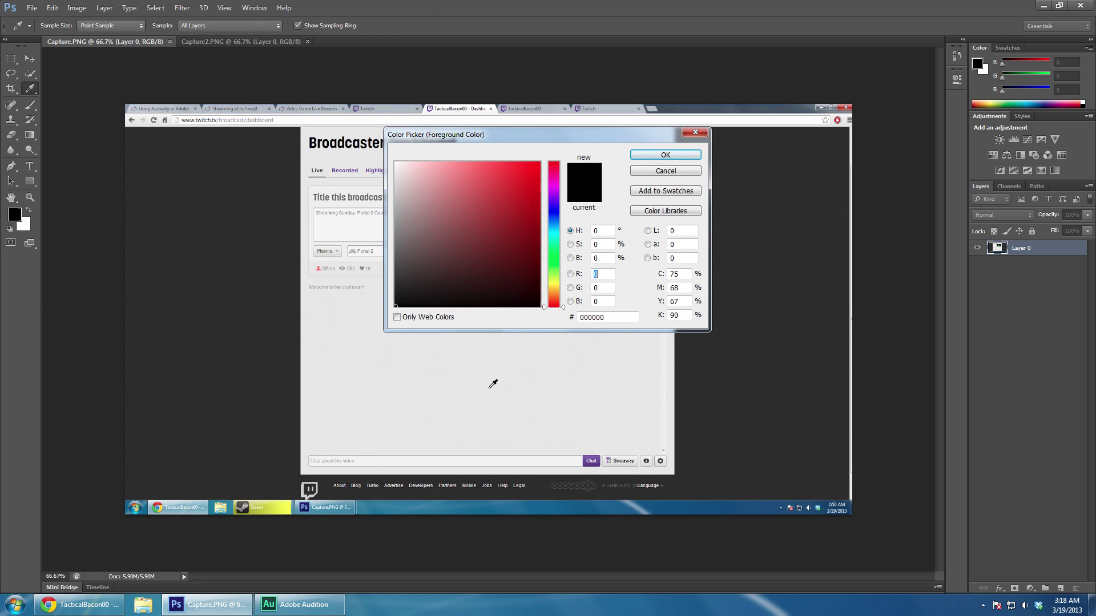
pyautogui.click(492, 384)
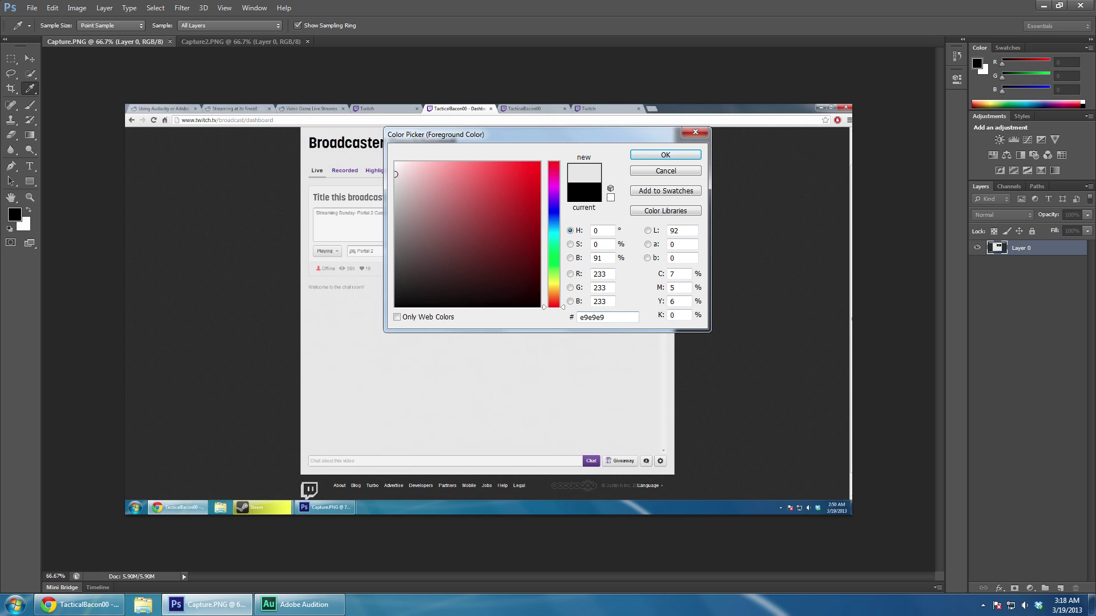
pyautogui.click(598, 317)
pyautogui.click(667, 171)
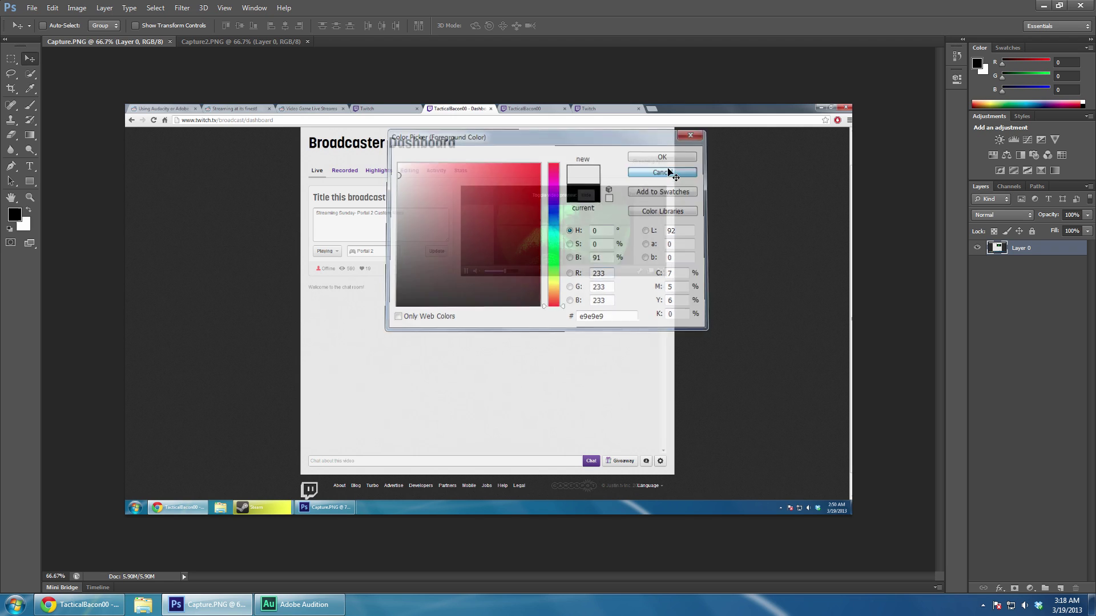
# - In Capture2.PNG, sample the chat area's grey (d9d9d9) as the foreground colour
pyautogui.click(275, 45)
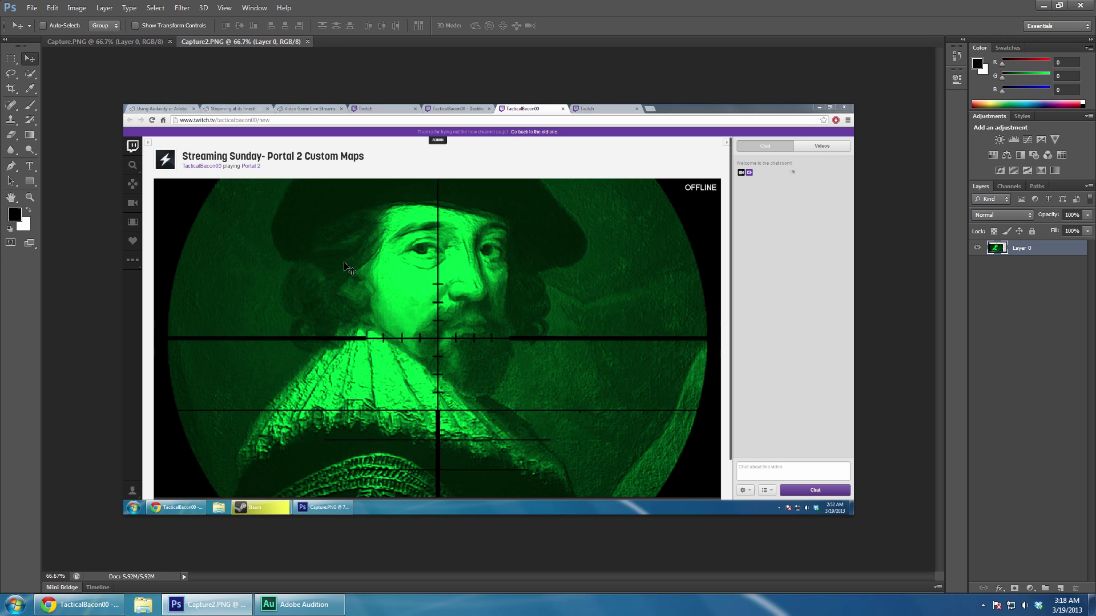
pyautogui.click(16, 215)
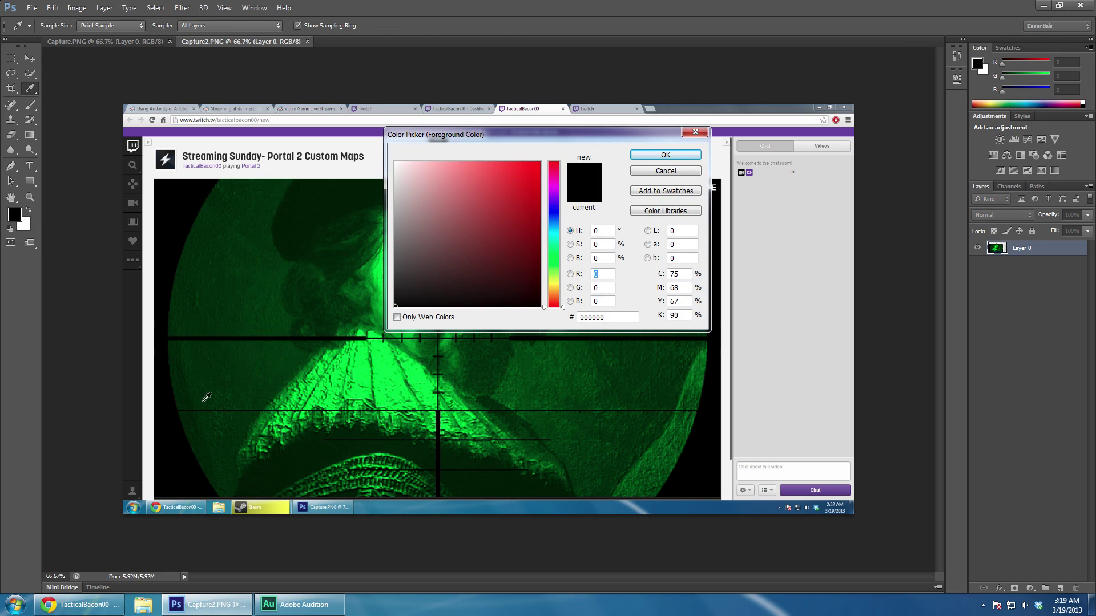
pyautogui.click(798, 313)
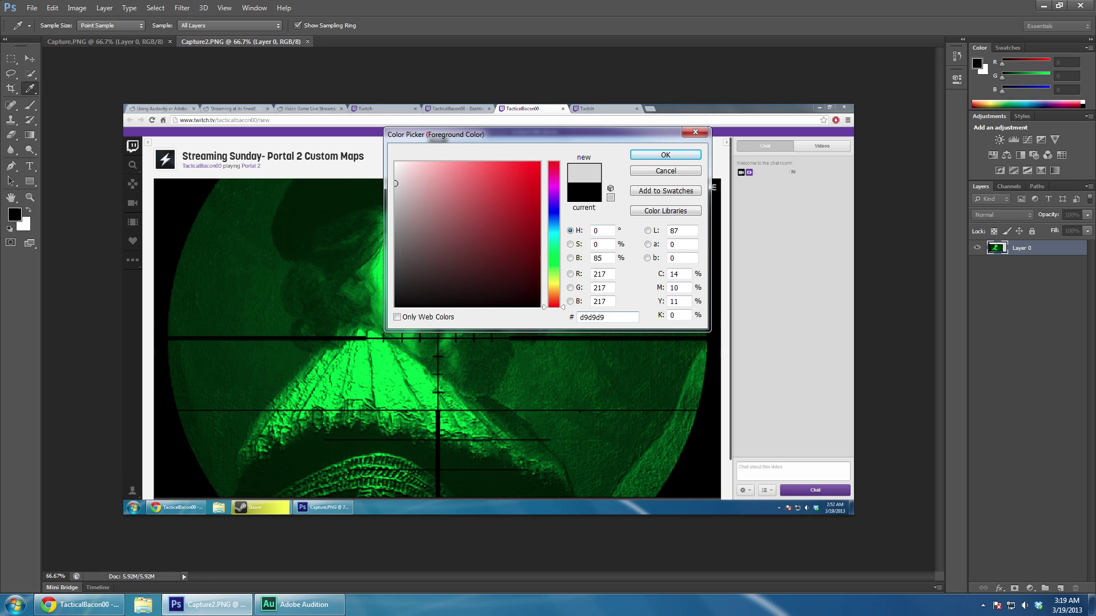
# - Back on Chrome's Turbo settings, drag the hue, saturation and brightness sliders to bright purple
pyautogui.moveTo(87, 613)
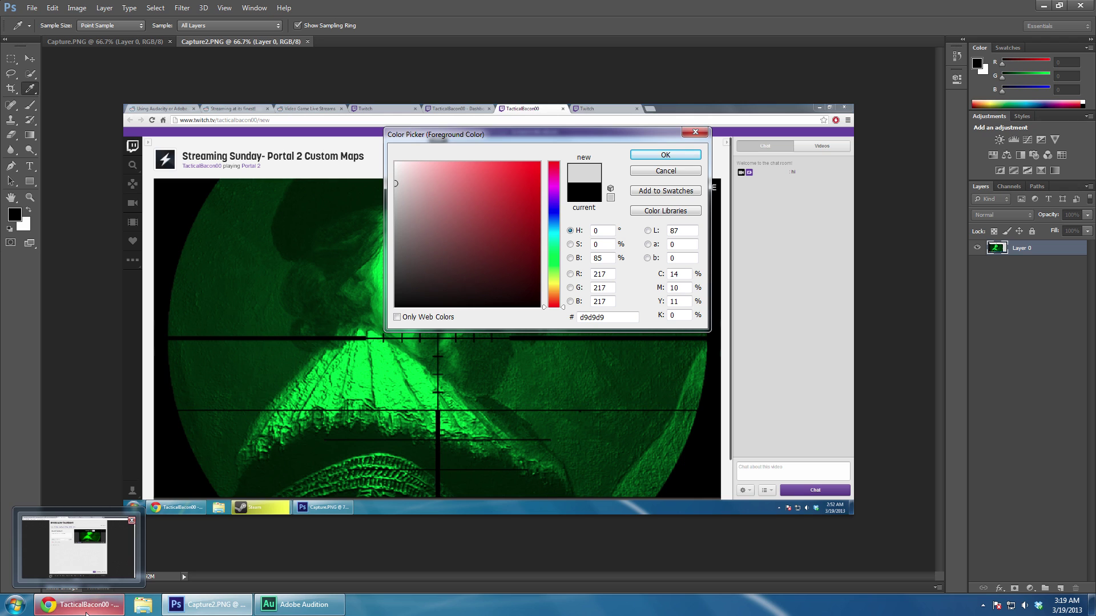
pyautogui.click(87, 613)
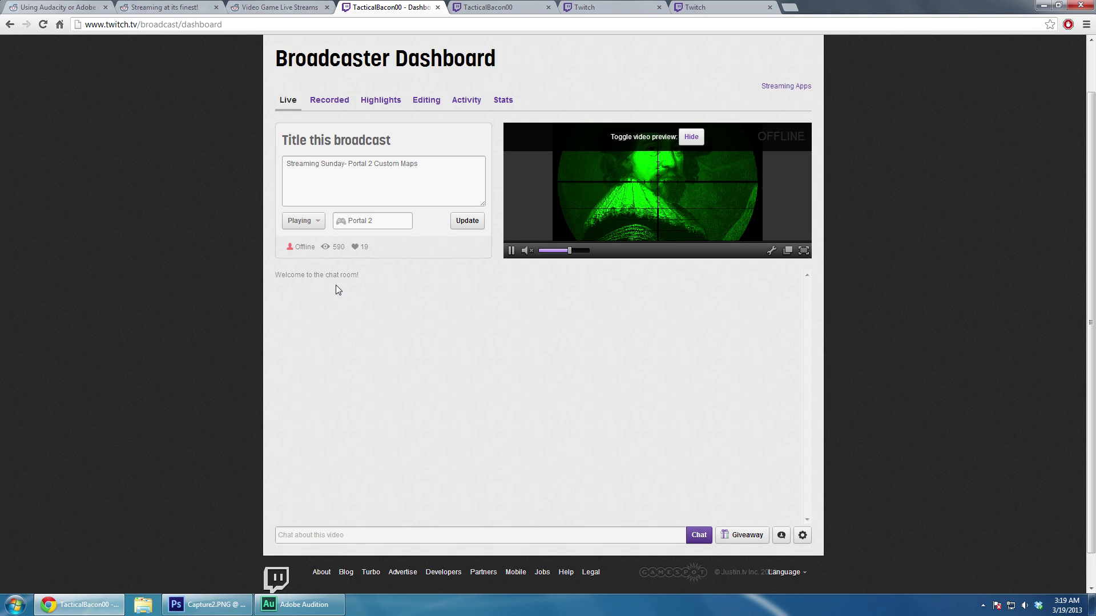
pyautogui.click(531, 7)
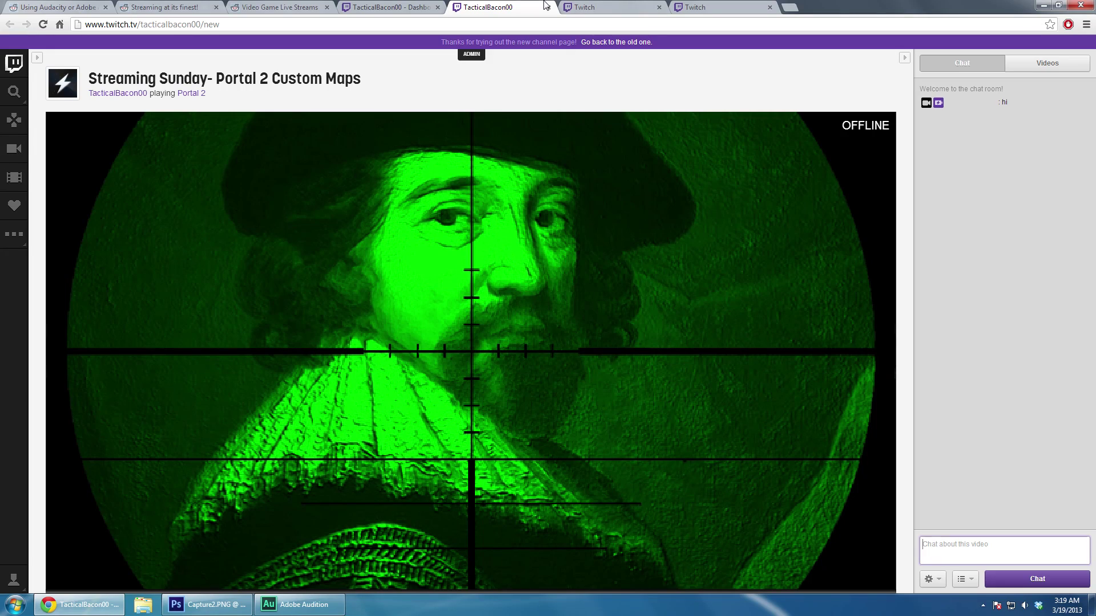
pyautogui.click(578, 4)
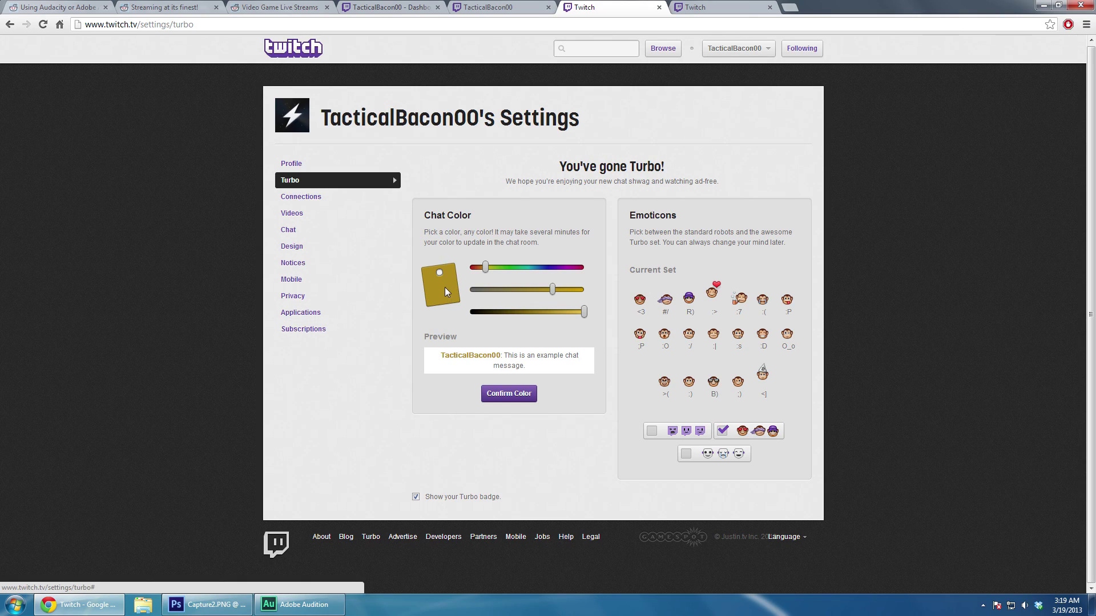
pyautogui.moveTo(485, 267); pyautogui.dragTo(522, 290)
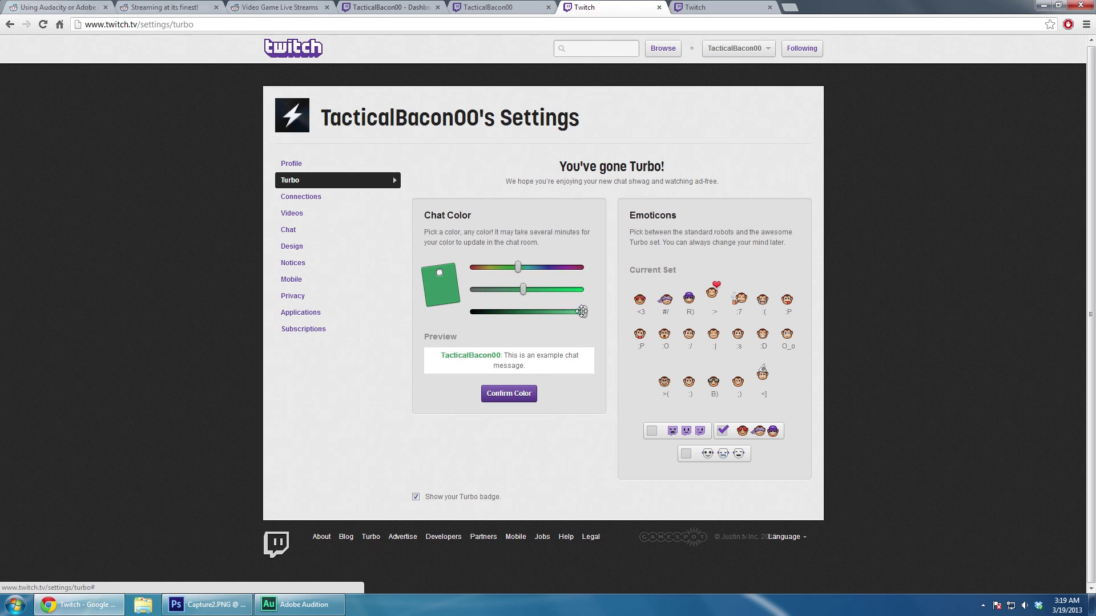
pyautogui.moveTo(581, 311); pyautogui.dragTo(594, 330)
pyautogui.moveTo(523, 289); pyautogui.dragTo(584, 290)
pyautogui.moveTo(517, 267); pyautogui.dragTo(560, 295)
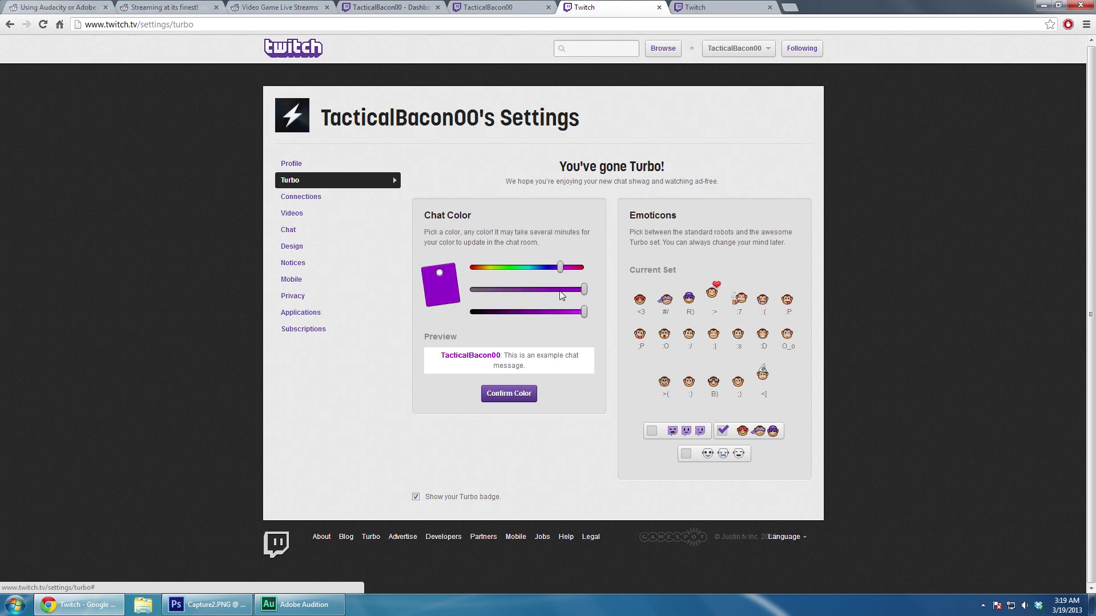
# - Inspect the colour swatch and select the hidden js-color-input element in the page code
pyautogui.rightClick(438, 296)
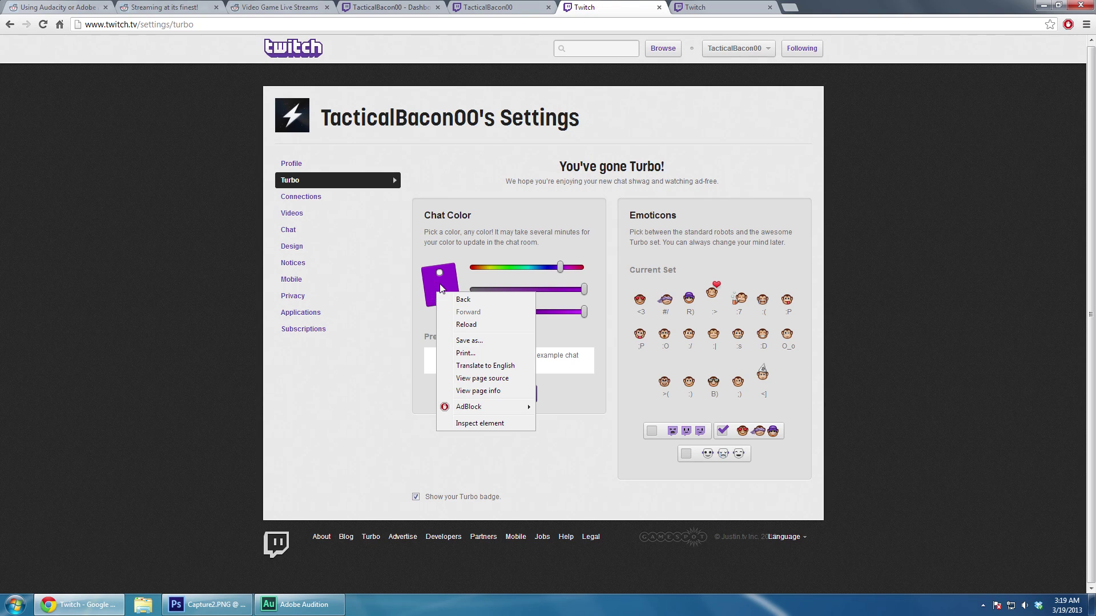
pyautogui.rightClick(440, 284)
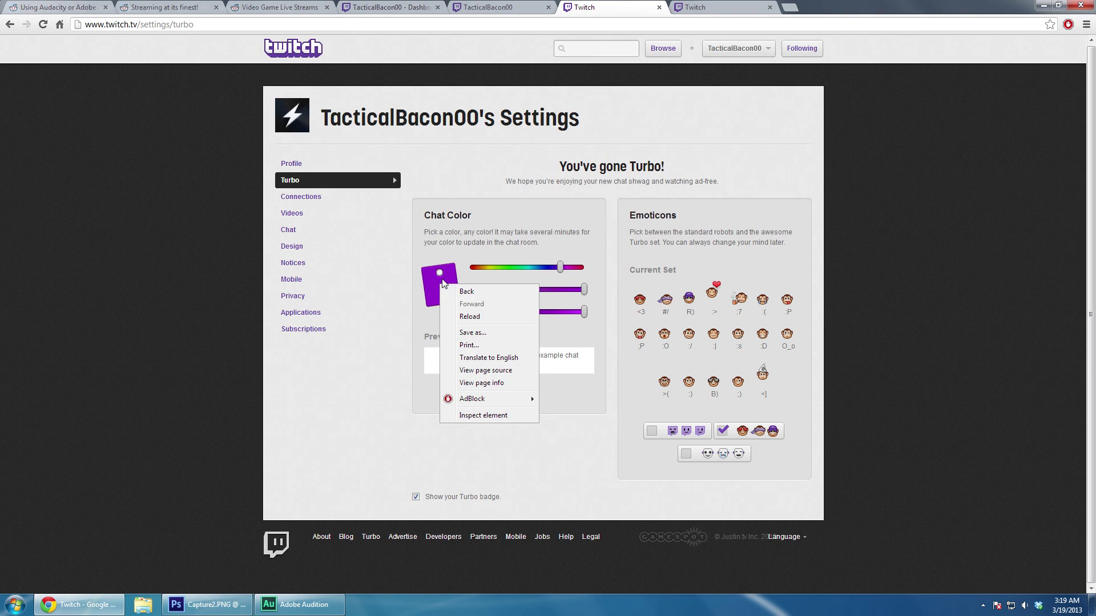
pyautogui.click(477, 415)
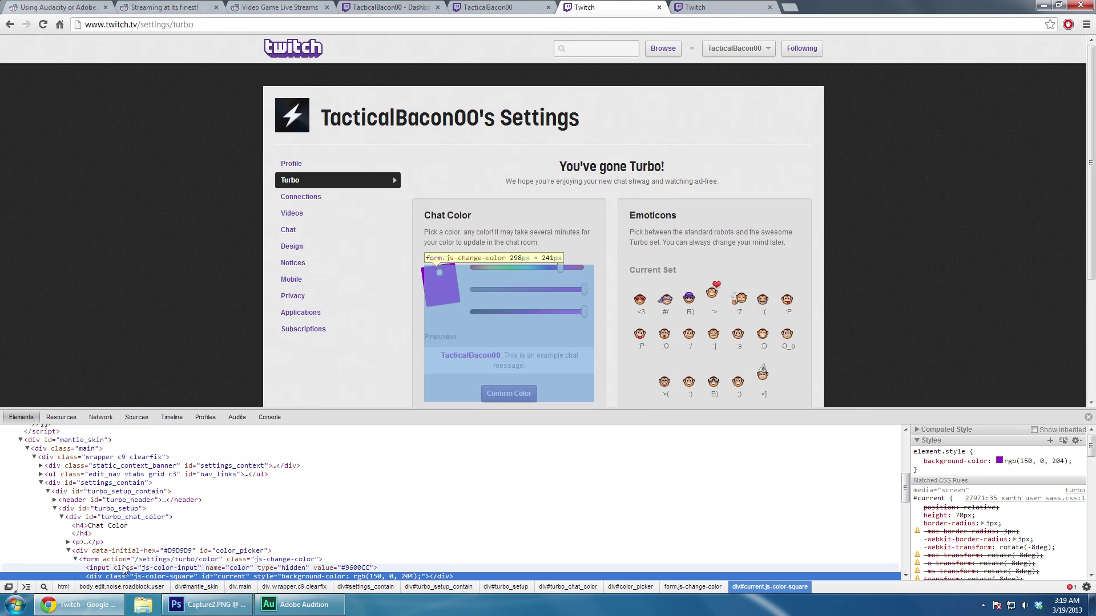
pyautogui.click(112, 569)
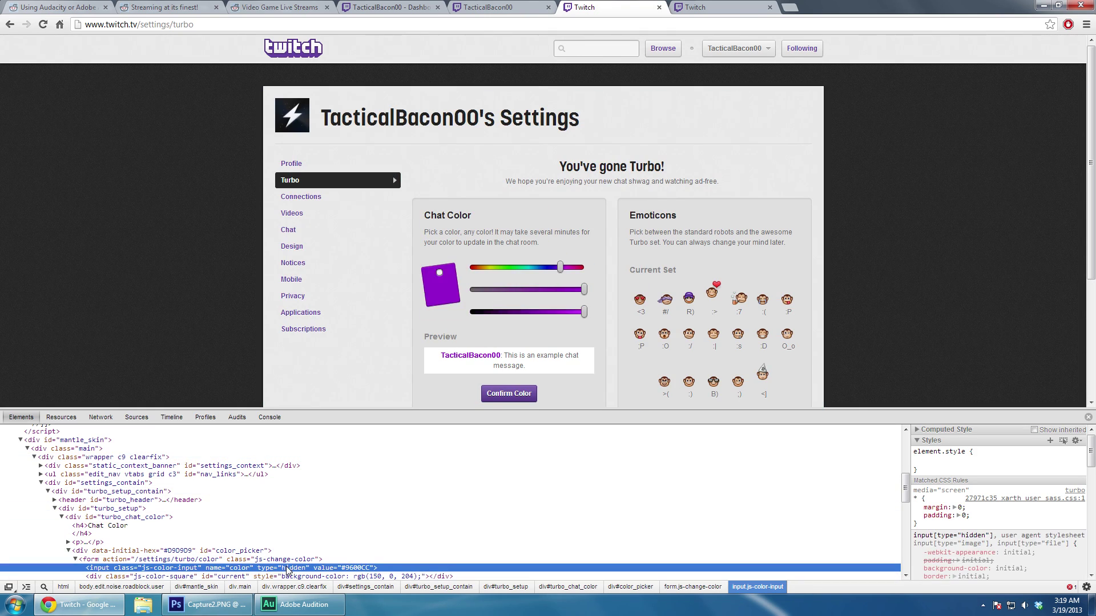
# - Erase the input's 9600CC value, leaving '#', and select d9d9d9 in Photoshop's Color Picker
pyautogui.doubleClick(353, 568)
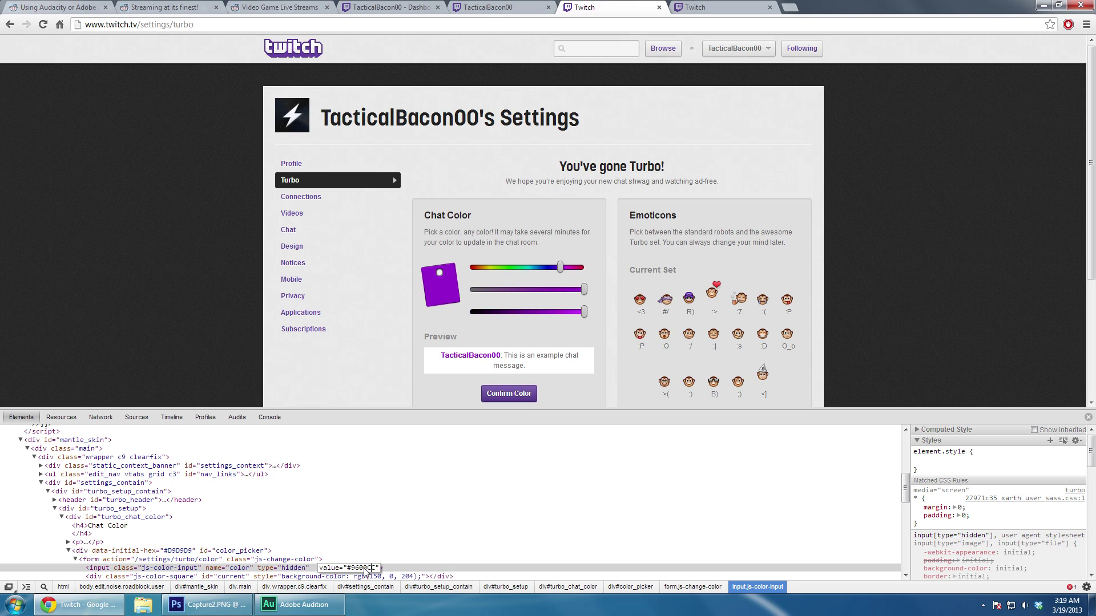
pyautogui.press('BackSpace')
pyautogui.press('BackSpace')
pyautogui.press('BackSpace')
pyautogui.press('BackSpace')
pyautogui.press('BackSpace')
pyautogui.press('BackSpace')
pyautogui.click(206, 604)
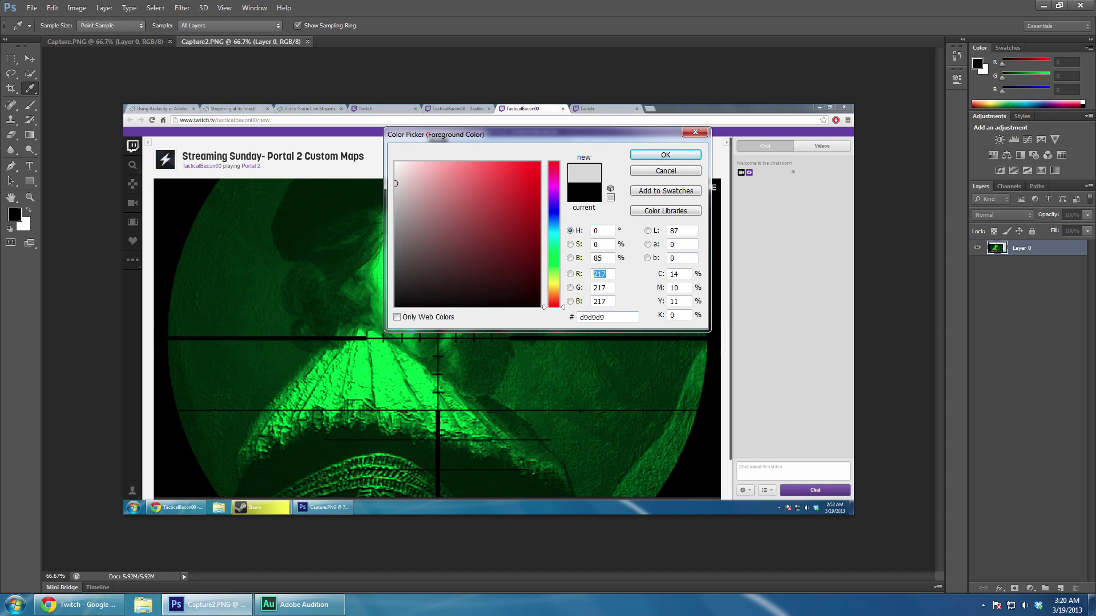
pyautogui.click(607, 317)
# - Set the hidden input's value to #d9d9d9, commit it, and close the inspector
pyautogui.click(80, 604)
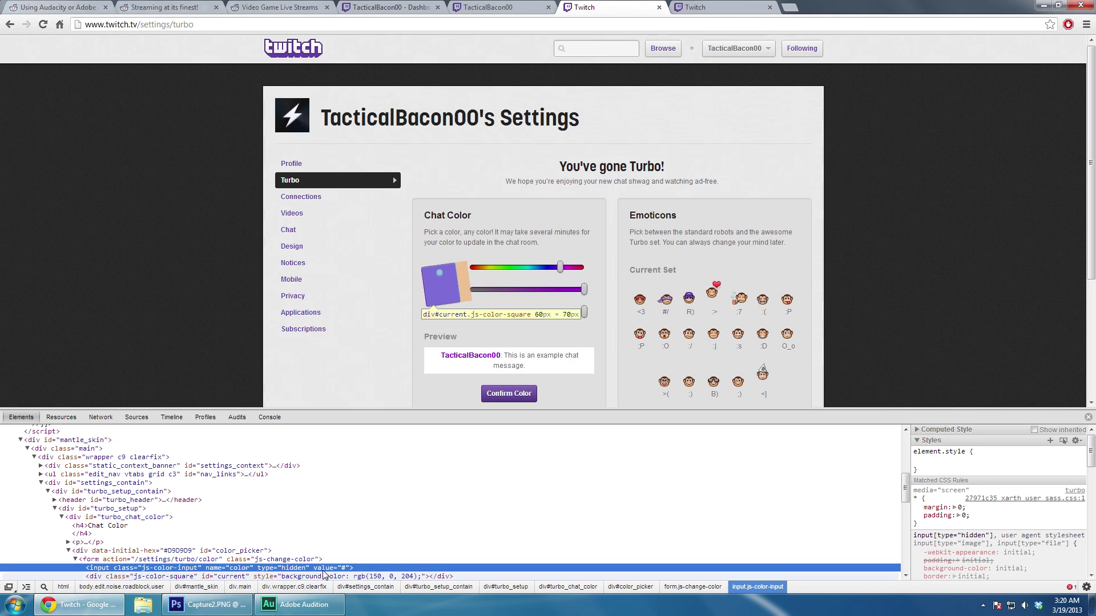
pyautogui.doubleClick(347, 568)
pyautogui.click(352, 568)
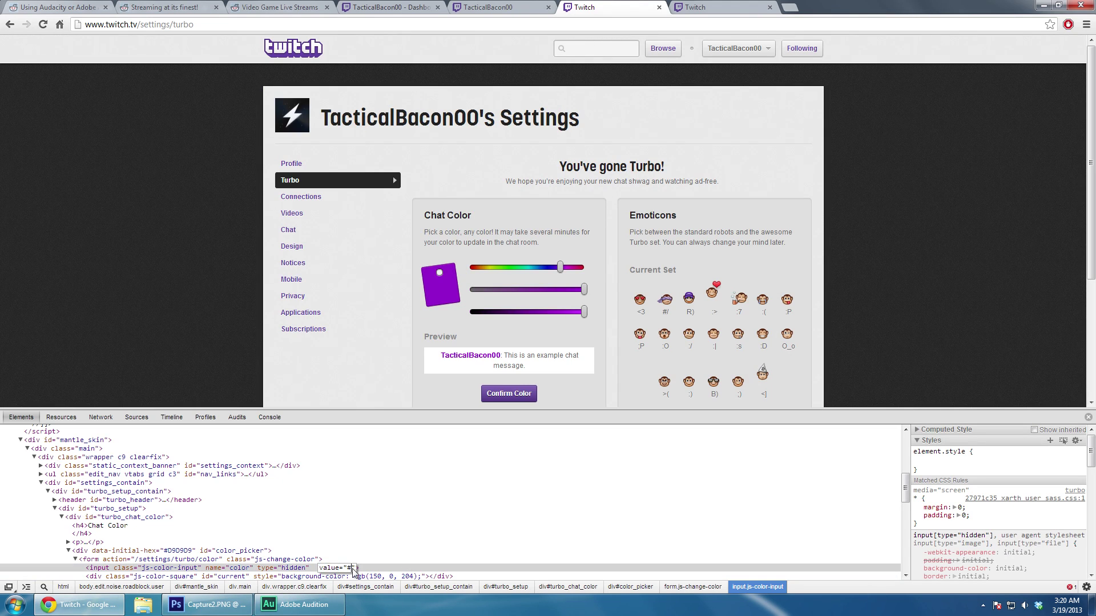
pyautogui.write('d9d9d9')
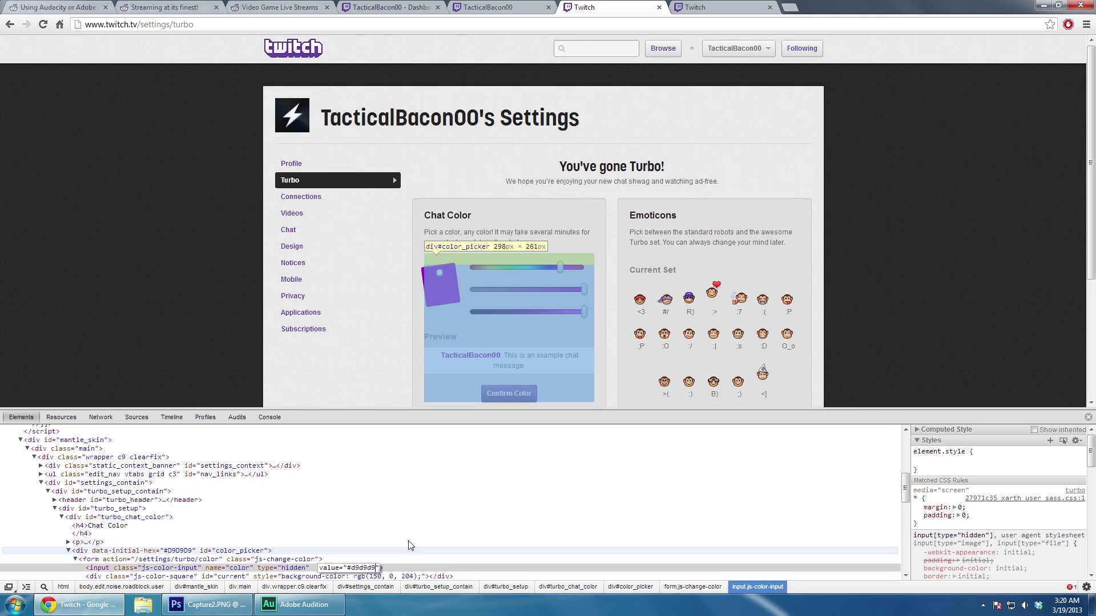
pyautogui.press('Return')
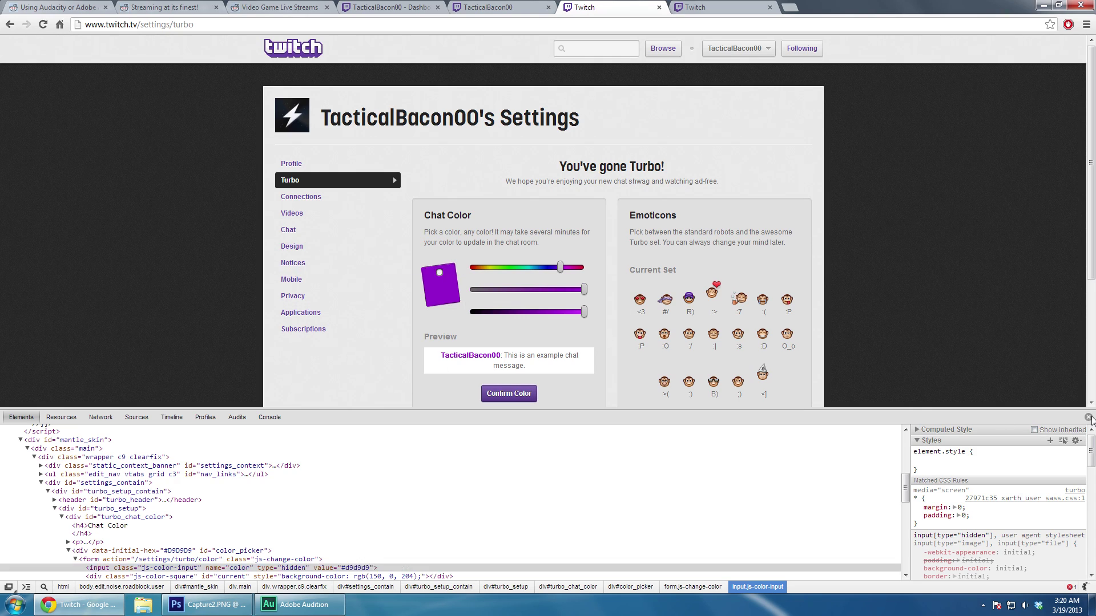
pyautogui.click(1088, 417)
# - Try saving the colour, dismiss the save error, and shift the hue to lime green
pyautogui.click(508, 397)
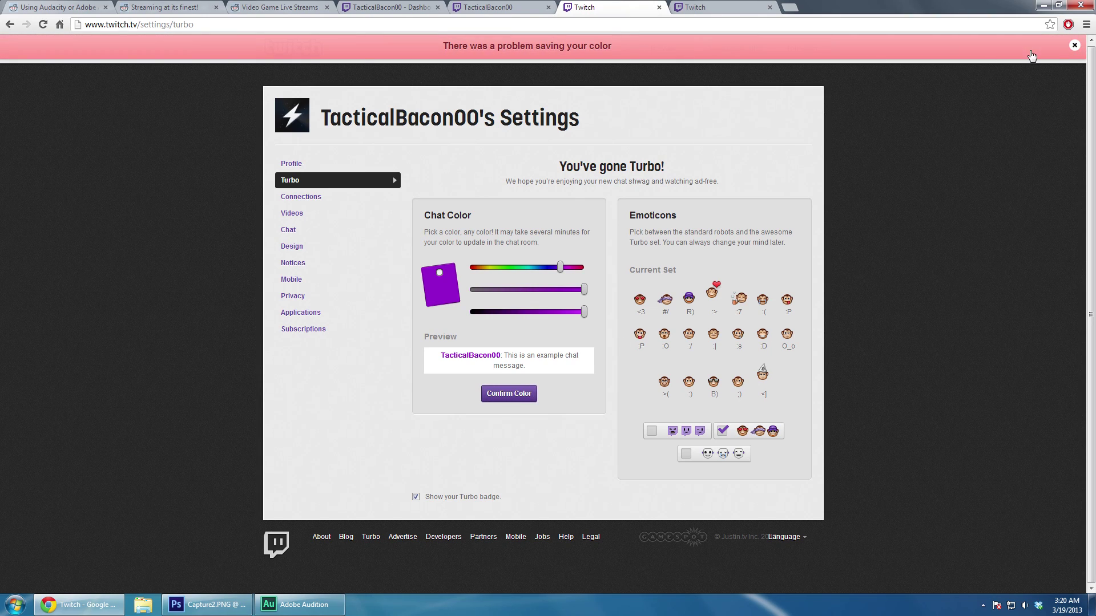
pyautogui.click(1074, 45)
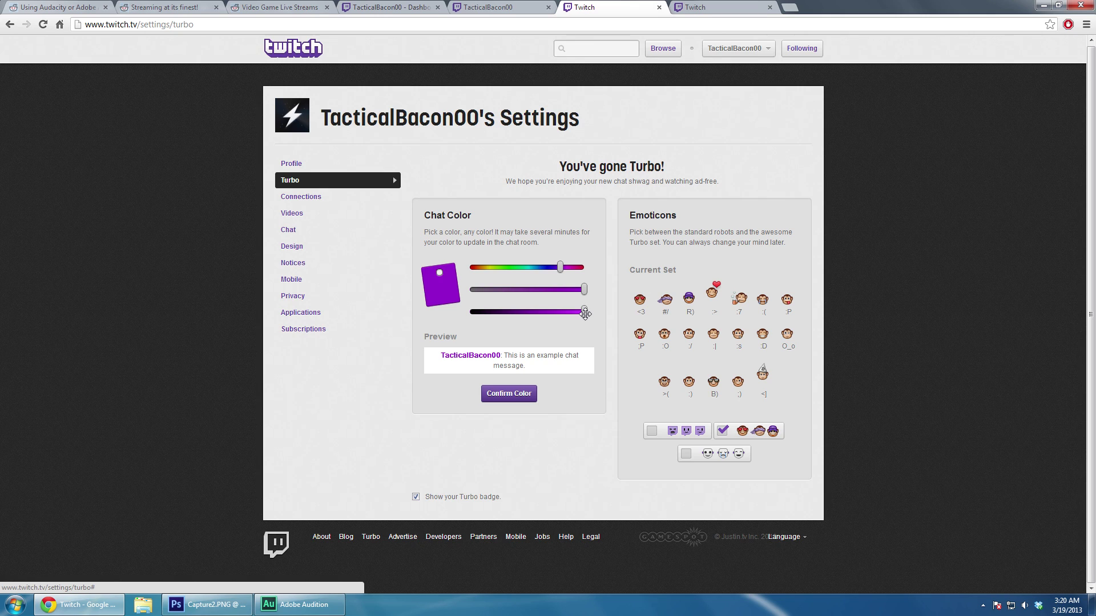
pyautogui.moveTo(584, 312); pyautogui.dragTo(635, 302)
pyautogui.moveTo(539, 268); pyautogui.dragTo(493, 268)
# - Inspect the swatch and rewrite the hidden value from #A3CC00 to #D9D9D9
pyautogui.rightClick(438, 294)
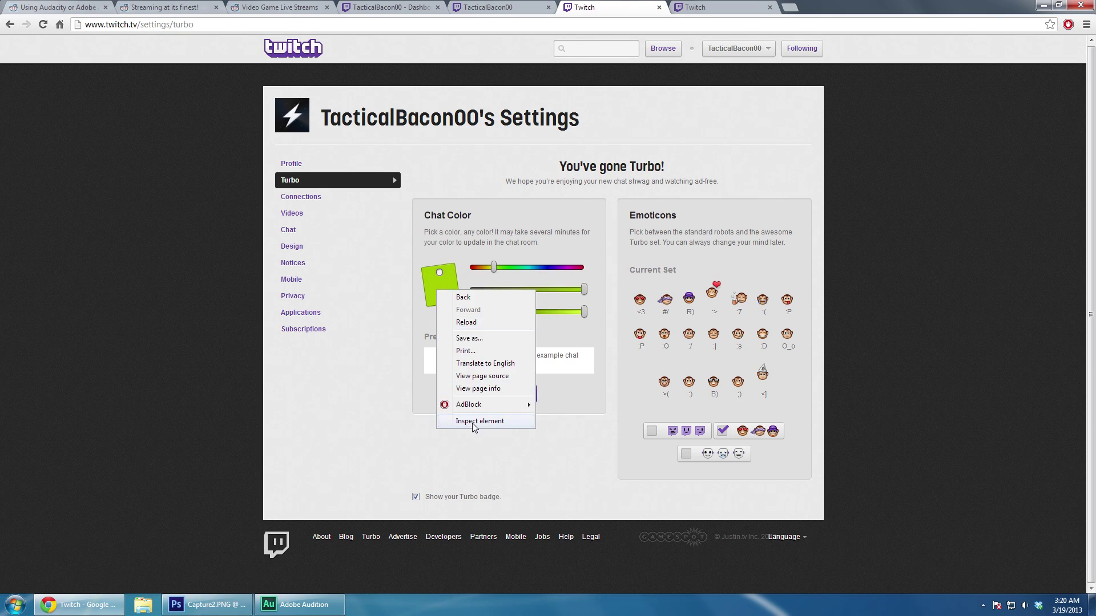
pyautogui.click(467, 418)
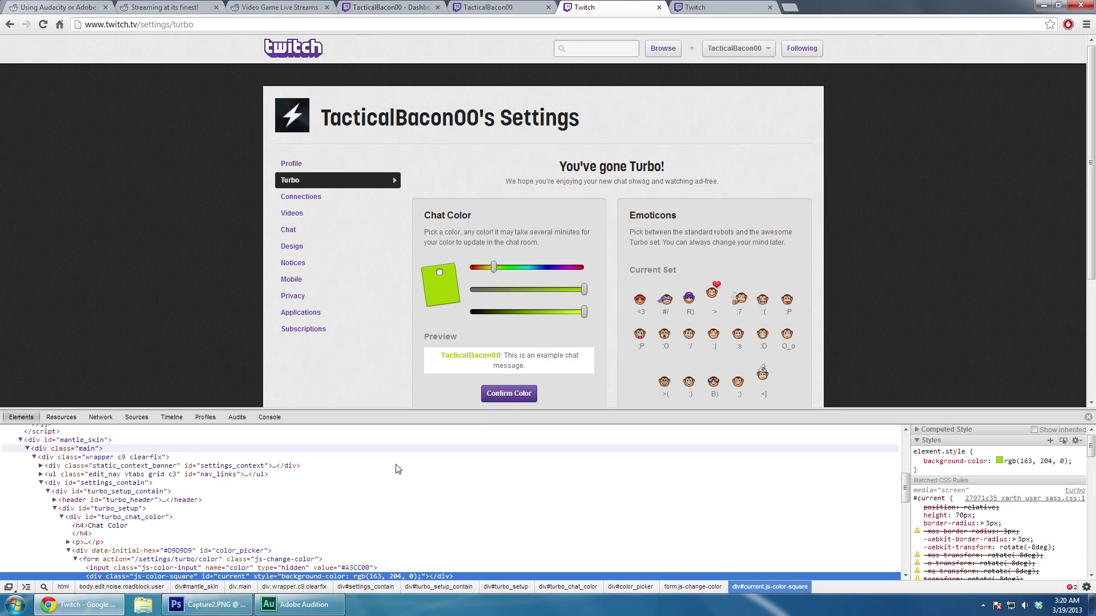
pyautogui.doubleClick(357, 568)
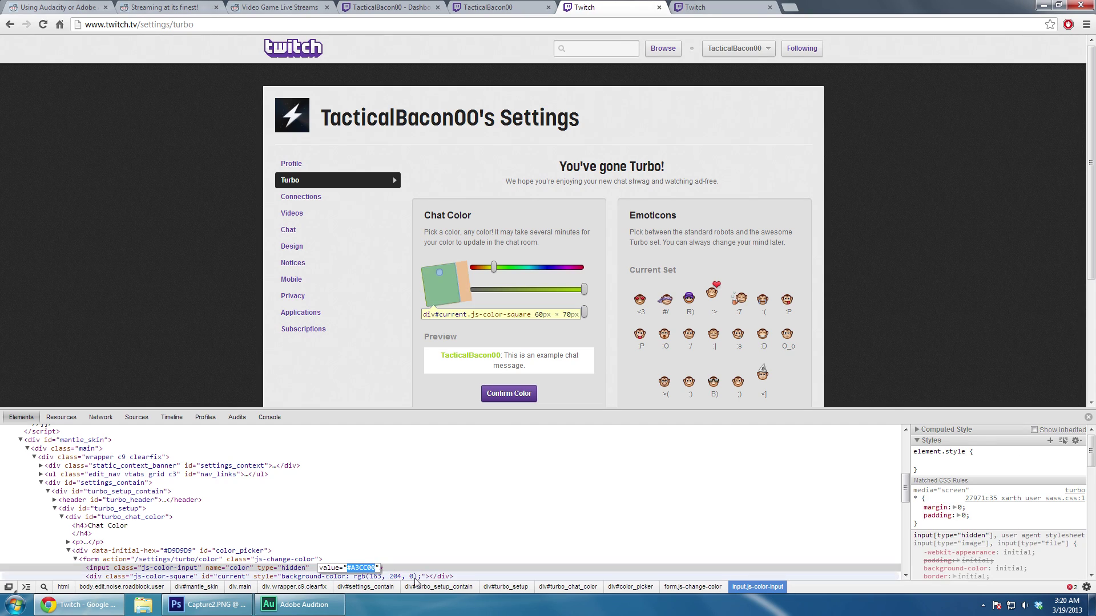
pyautogui.press('End')
pyautogui.press('BackSpace')
pyautogui.press('BackSpace')
pyautogui.press('BackSpace')
pyautogui.press('BackSpace')
pyautogui.press('BackSpace')
pyautogui.press('BackSpace')
pyautogui.write('D9D9D9')
pyautogui.press('Return')
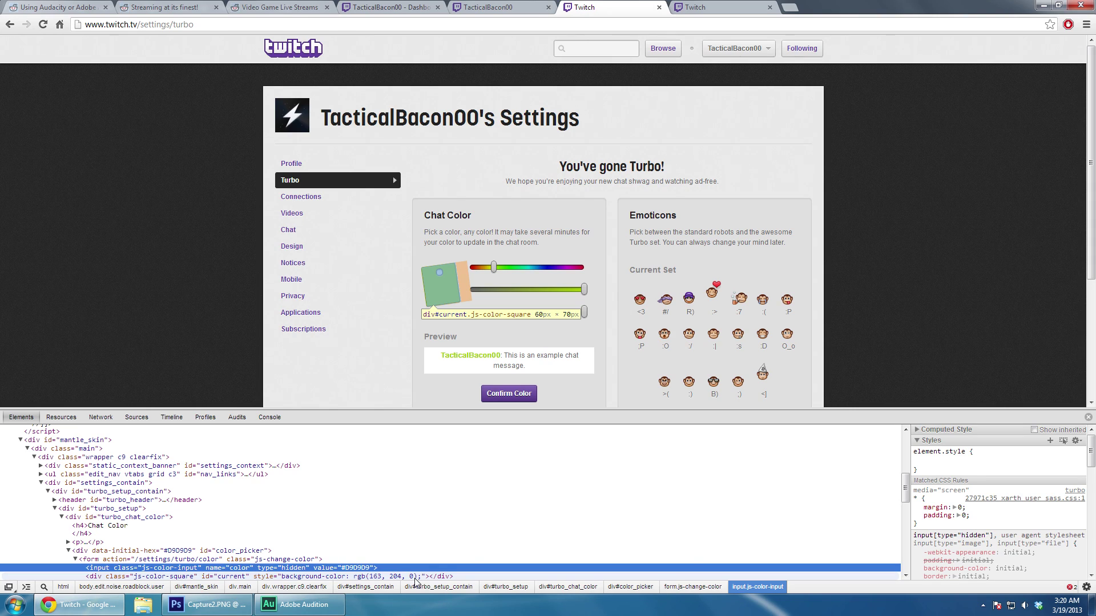
# - Close the inspector, save the #D9D9D9 chat colour, dismiss 'Color saved', and open the channel page
pyautogui.click(1087, 418)
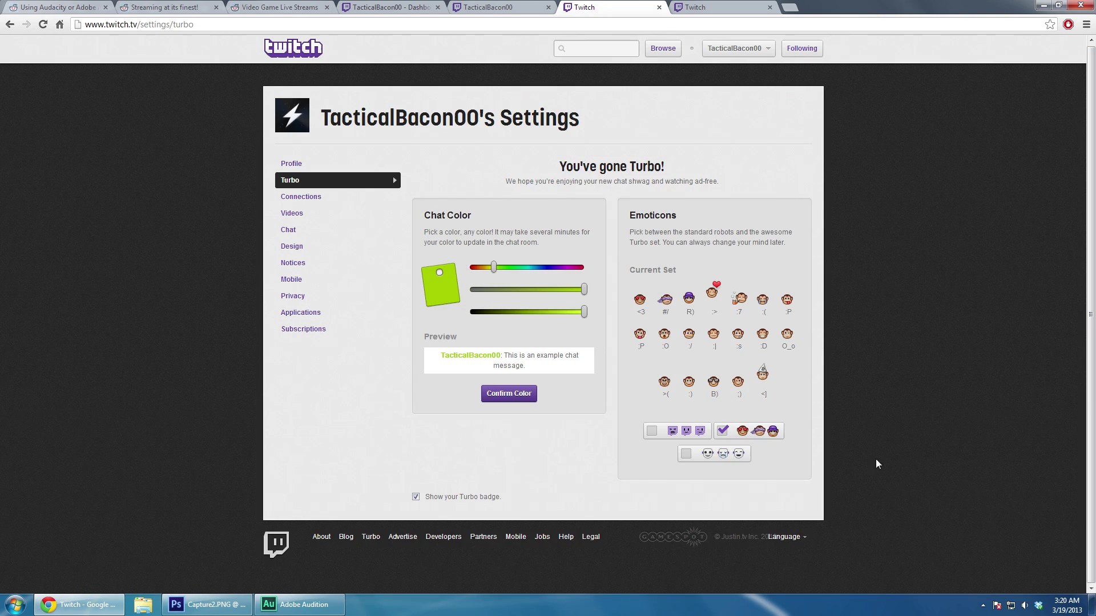
pyautogui.click(509, 393)
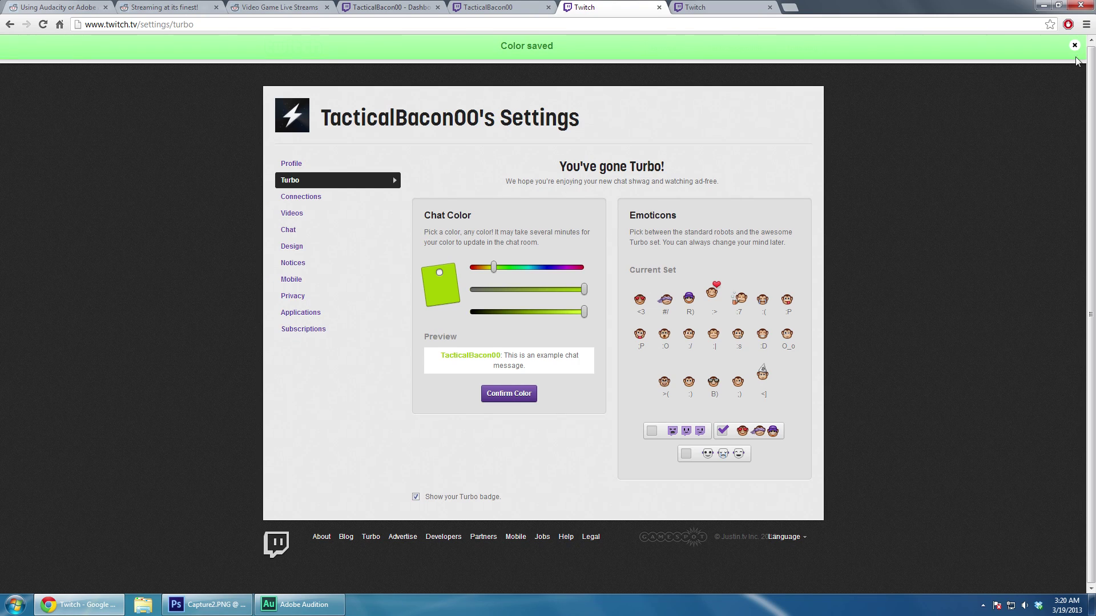
pyautogui.click(1076, 50)
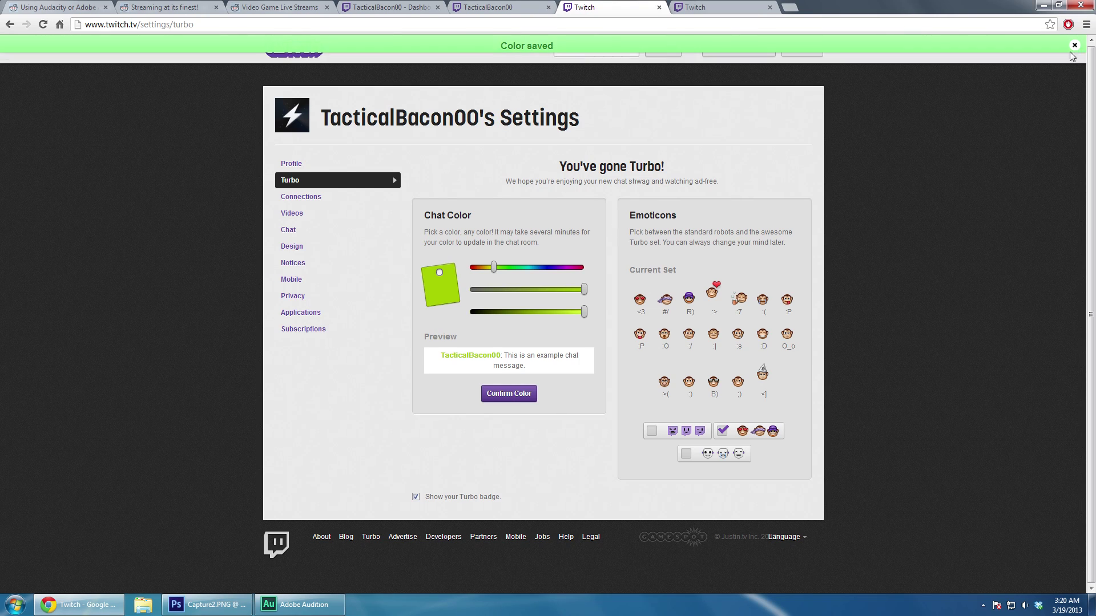
pyautogui.click(461, 8)
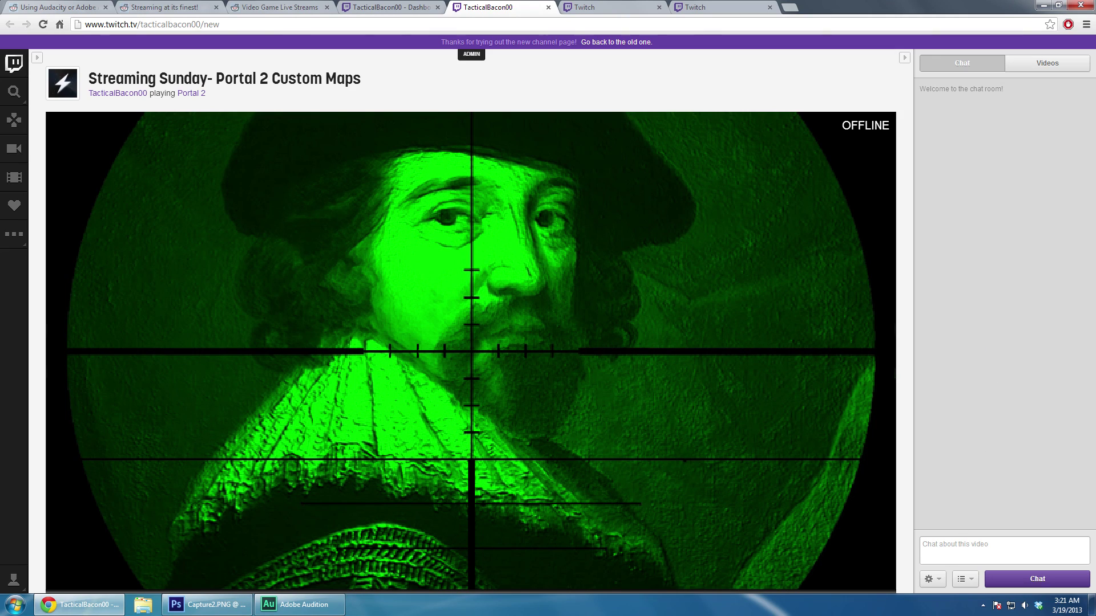
# - Send the test message 'dfhgdfkjhdfg' and highlight it to reveal the grey name, checking the Dashboard too
pyautogui.click(923, 539)
pyautogui.write('dfhgdfkjhdfg')
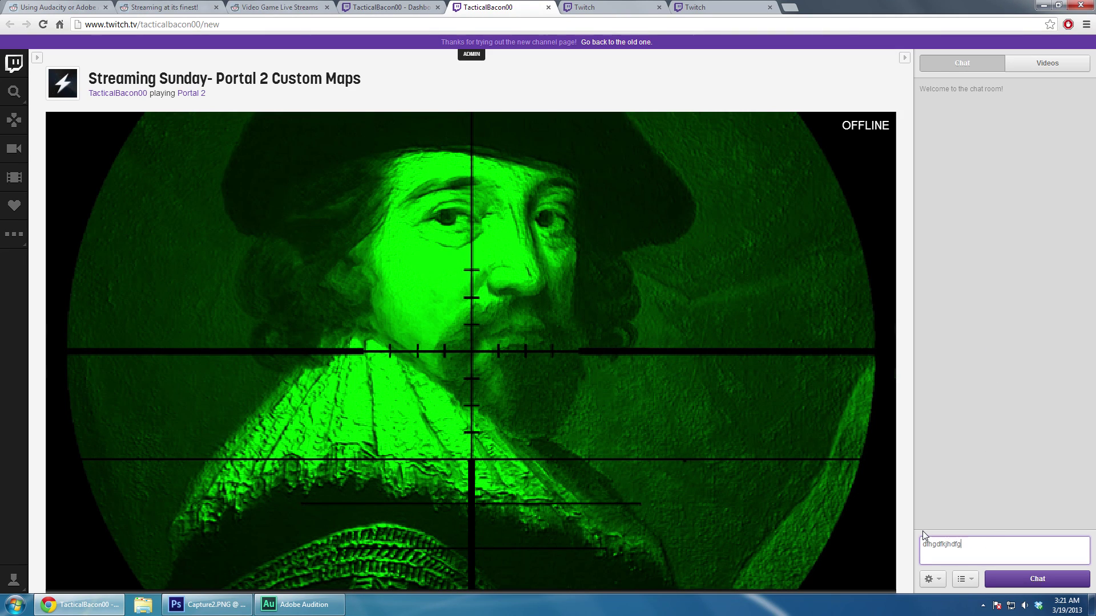
pyautogui.press('Return')
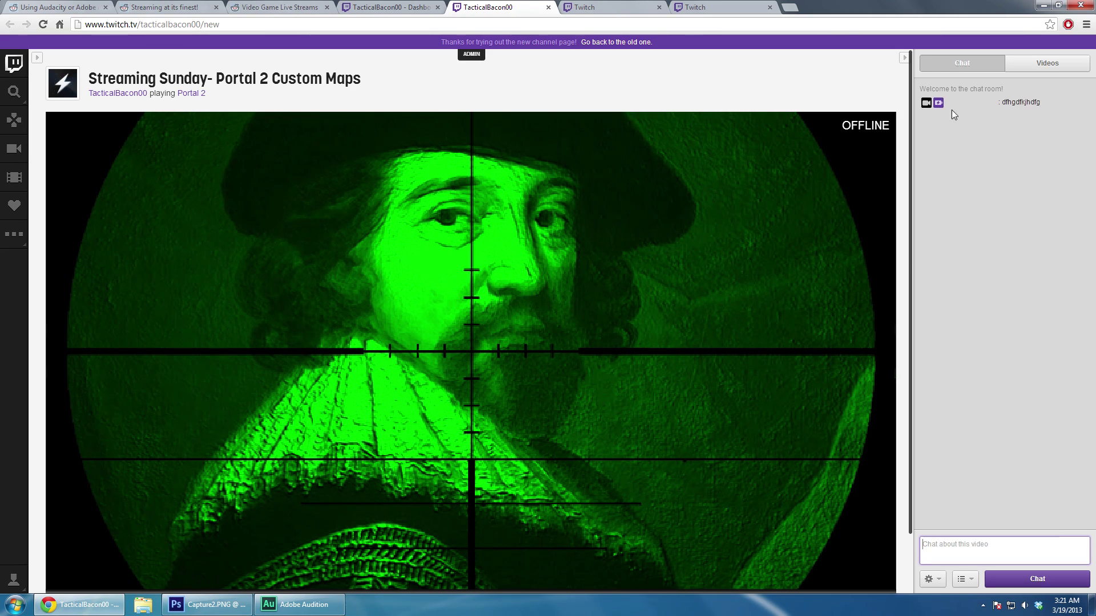
pyautogui.moveTo(1006, 104)
pyautogui.mouseDown()
pyautogui.moveTo(939, 102)
pyautogui.moveTo(1006, 104)
pyautogui.mouseUp()
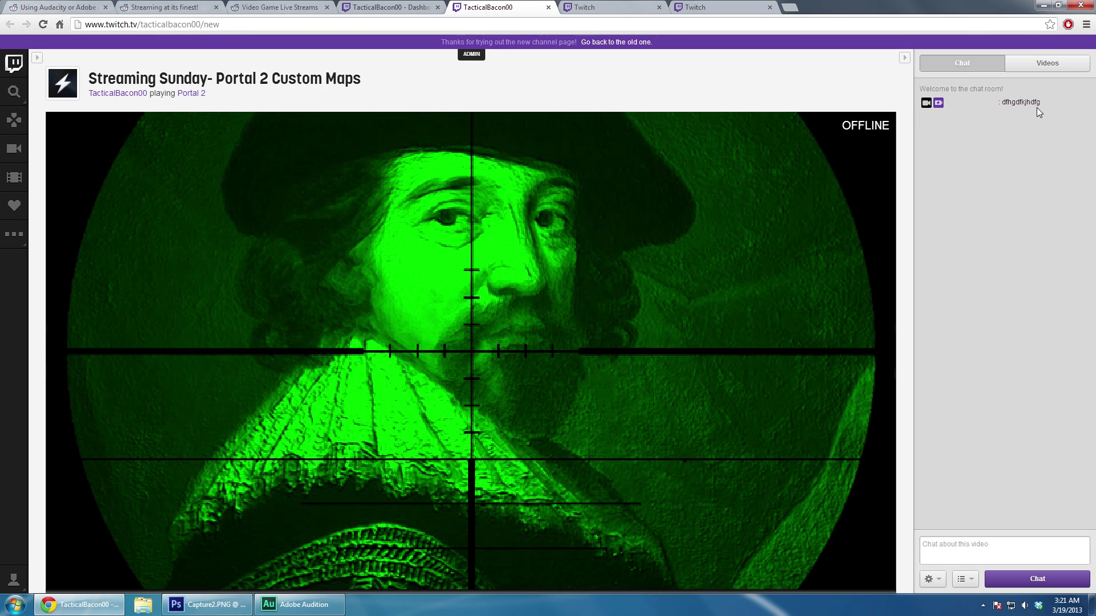
pyautogui.click(400, 8)
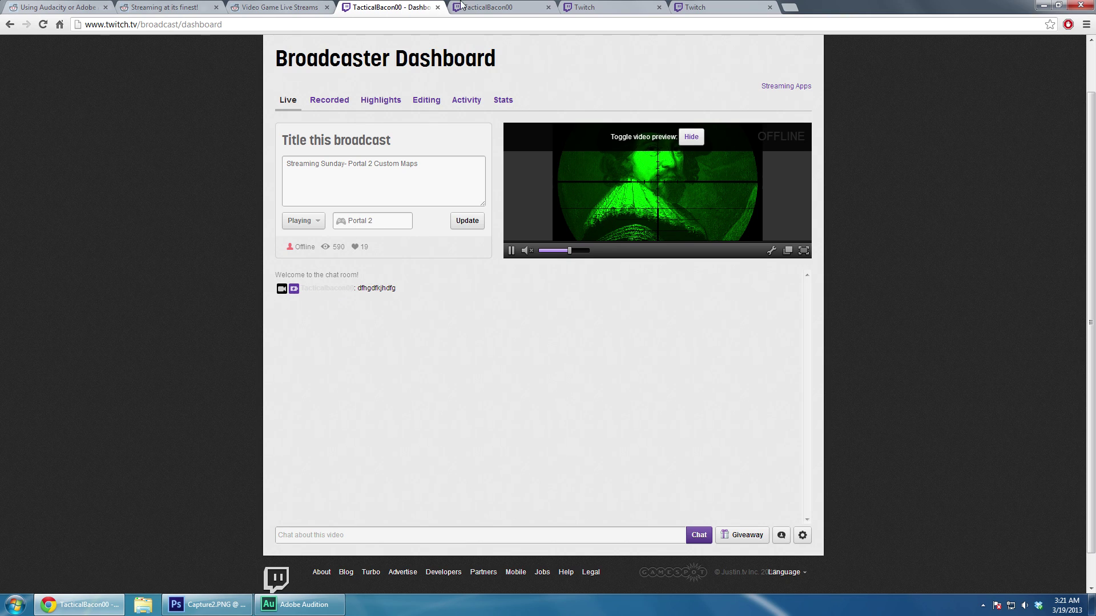
pyautogui.click(486, 7)
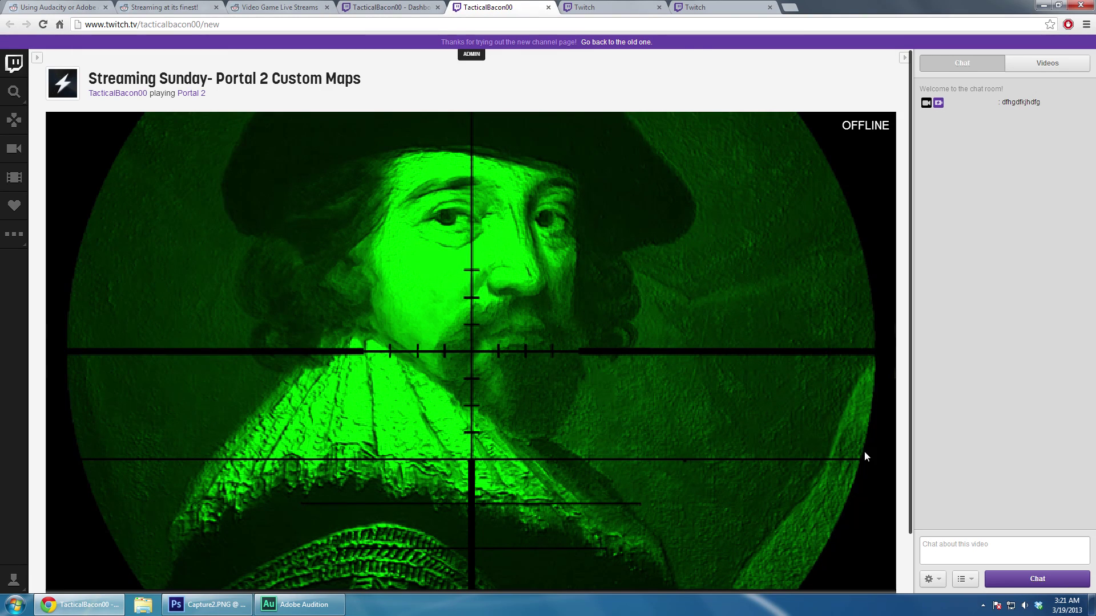
# - Post a /me gibberish test message, highlight its faint echo, and view it on the Dashboard
pyautogui.click(970, 550)
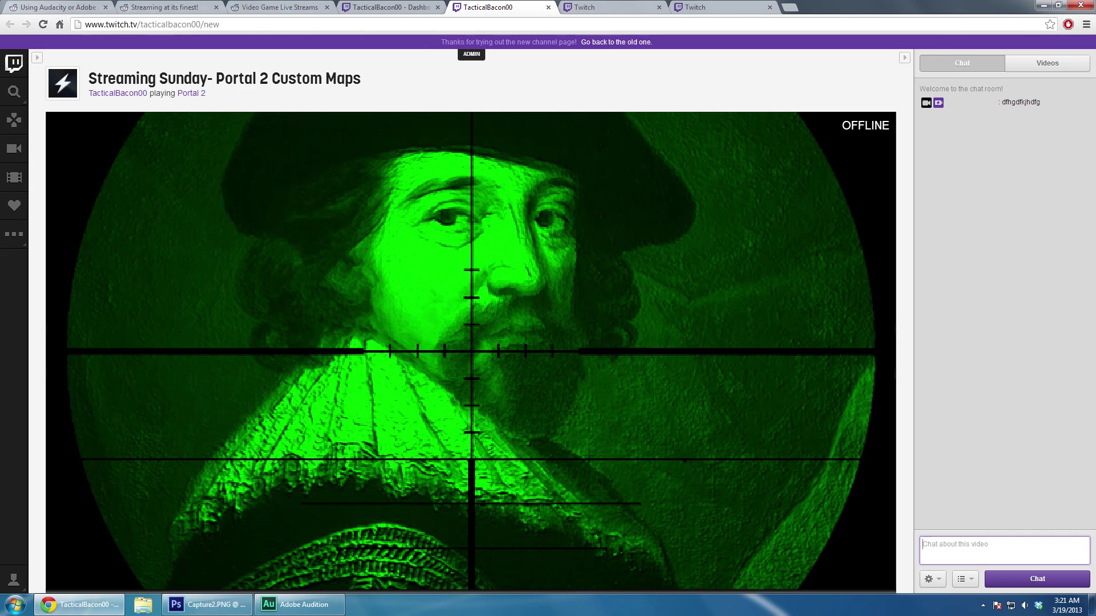
pyautogui.write('/me ;akdjfgha;kdsgjhasdlkgjhadsfglkjhadfsglkjhadf')
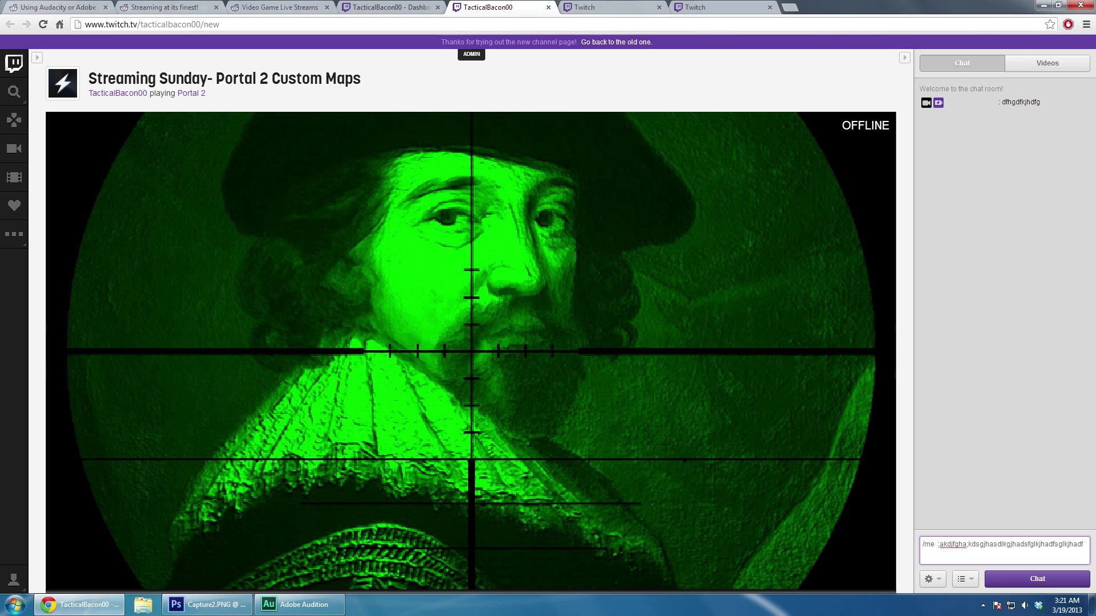
pyautogui.press('Return')
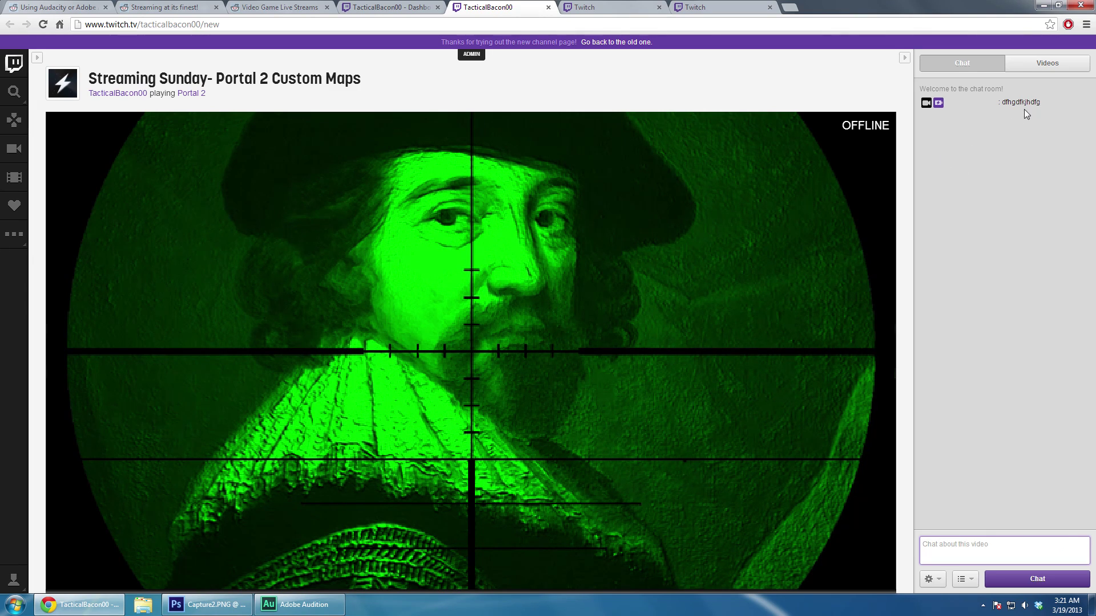
pyautogui.moveTo(991, 126); pyautogui.dragTo(922, 116)
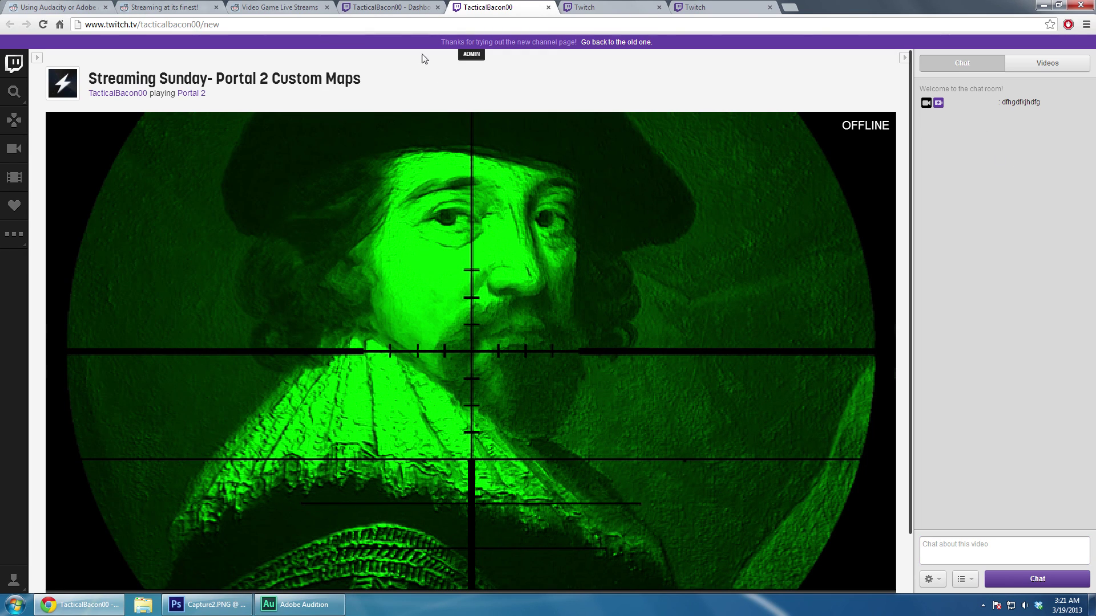
pyautogui.click(411, 13)
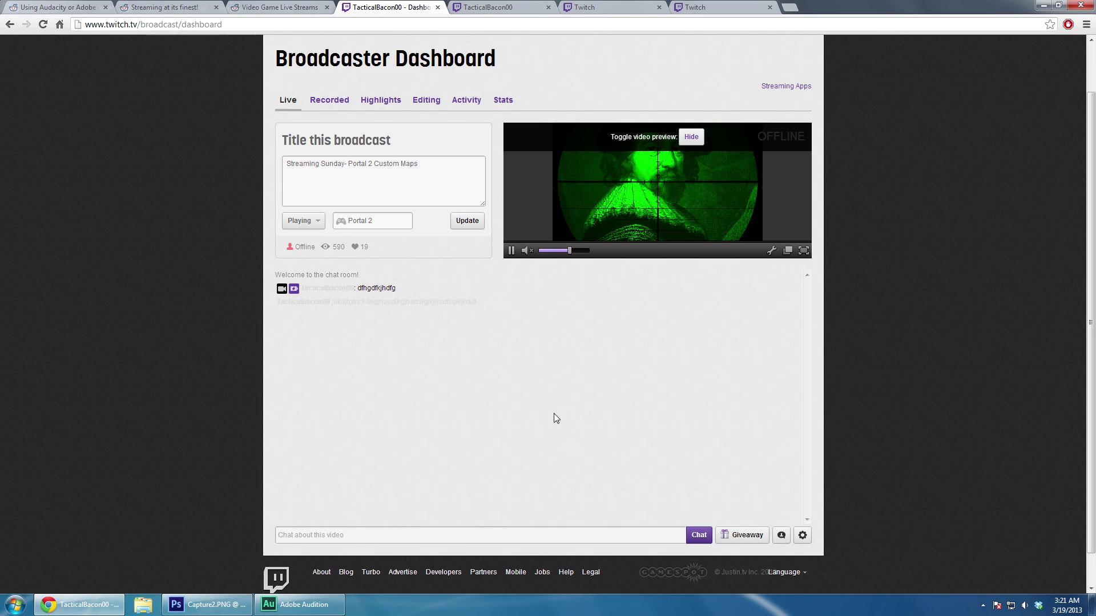
# - On Turbo settings, inspect the colour swatch and select the hidden colour input
pyautogui.click(592, 7)
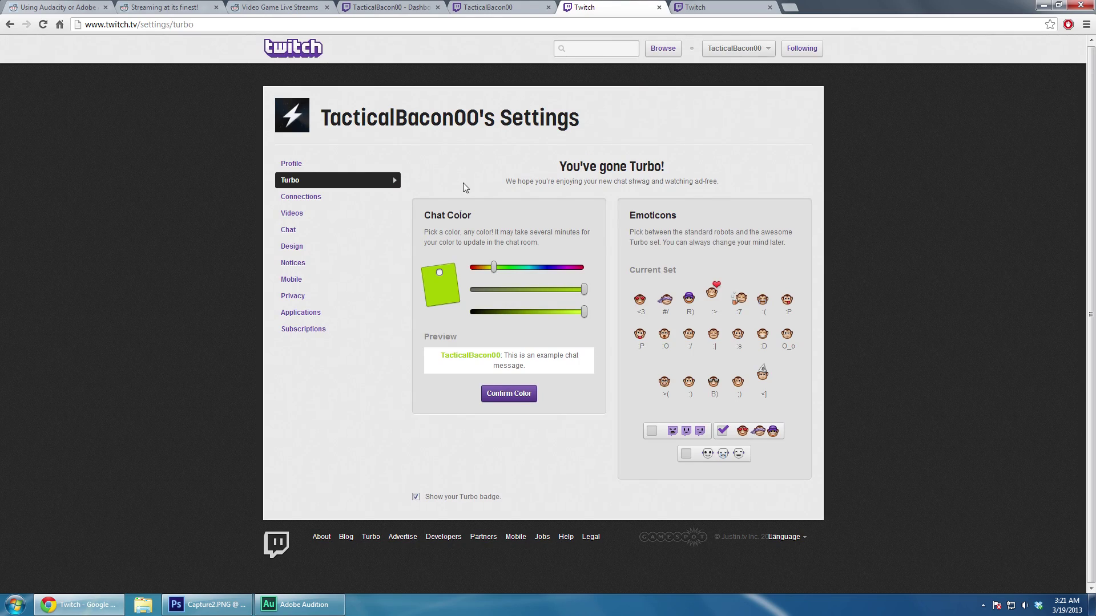
pyautogui.rightClick(441, 292)
pyautogui.click(465, 422)
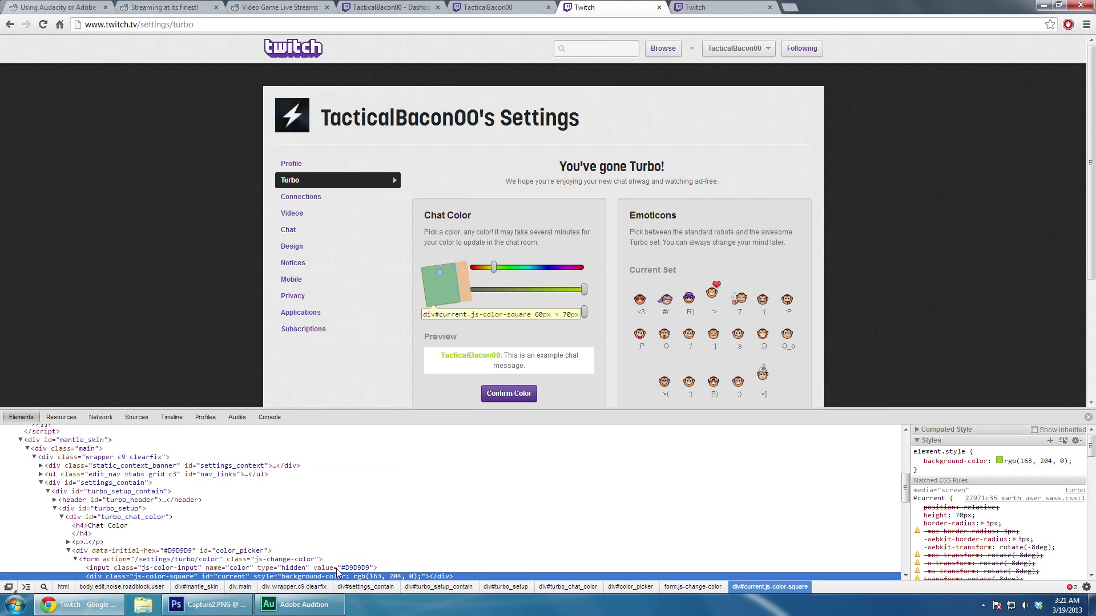
pyautogui.click(362, 571)
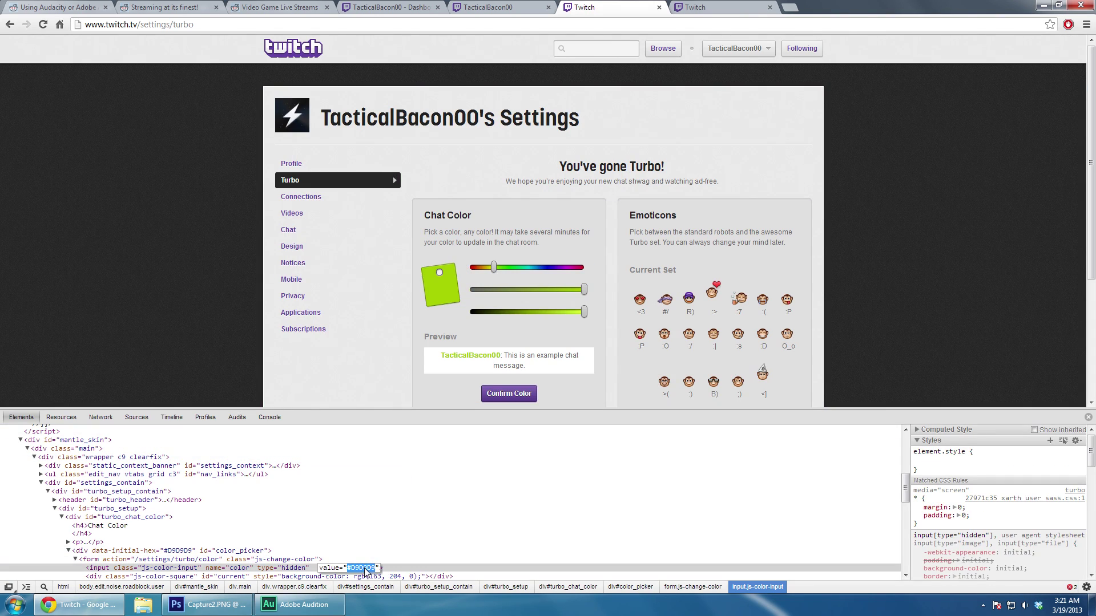
# - Change the hidden value from #D9D9D9 to #FFFFFF and close the inspector
pyautogui.doubleClick(378, 569)
pyautogui.press('BackSpace')
pyautogui.press('BackSpace')
pyautogui.press('BackSpace')
pyautogui.press('BackSpace')
pyautogui.press('BackSpace')
pyautogui.press('BackSpace')
pyautogui.write('FFFFFF')
pyautogui.press('Return')
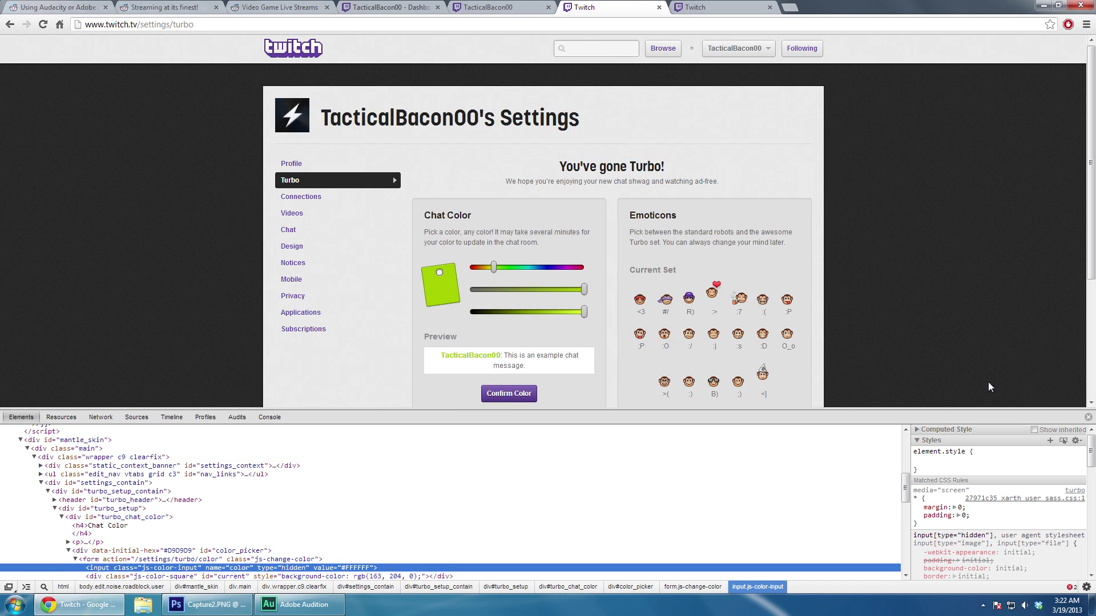
pyautogui.click(1088, 419)
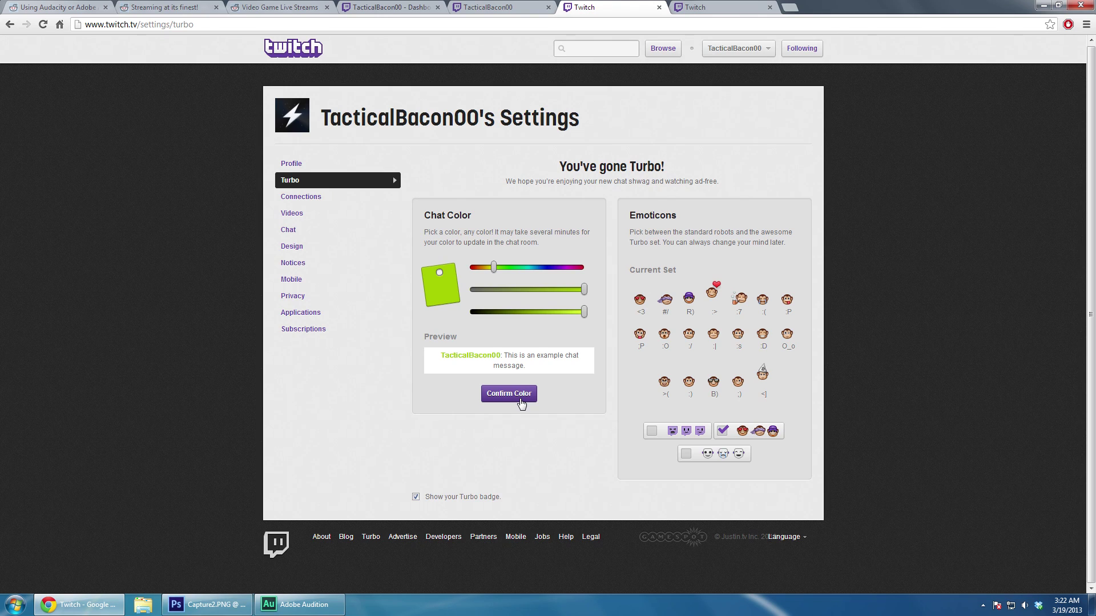
# - Save the Twitch chat colour, change Photoshop's Color Picker hex from d9d9d9 to ffffff, and return to the channel page
pyautogui.click(508, 394)
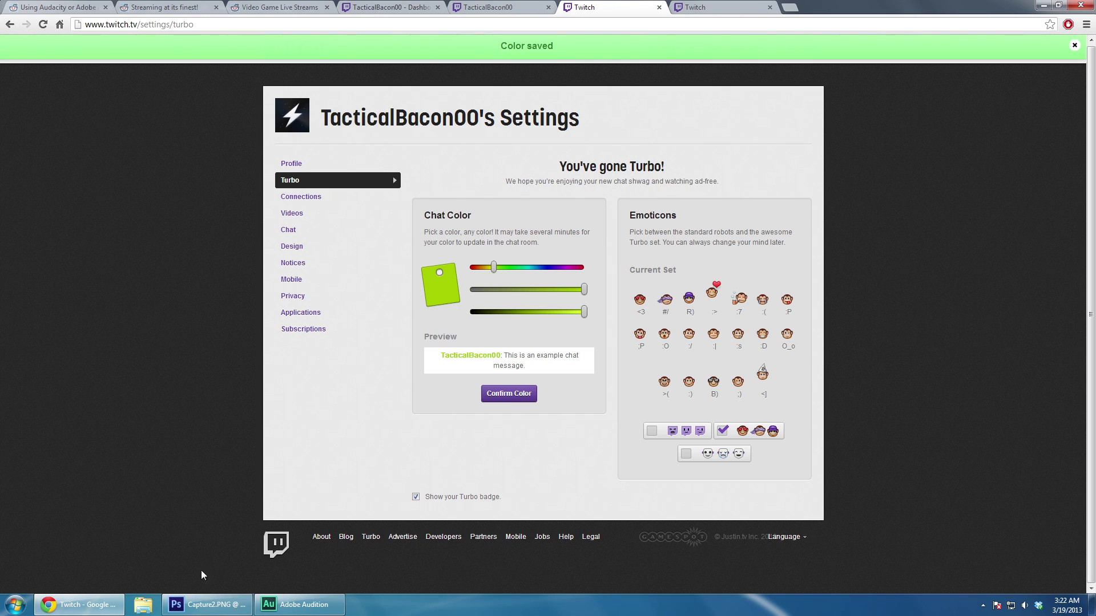
pyautogui.click(203, 605)
pyautogui.click(585, 321)
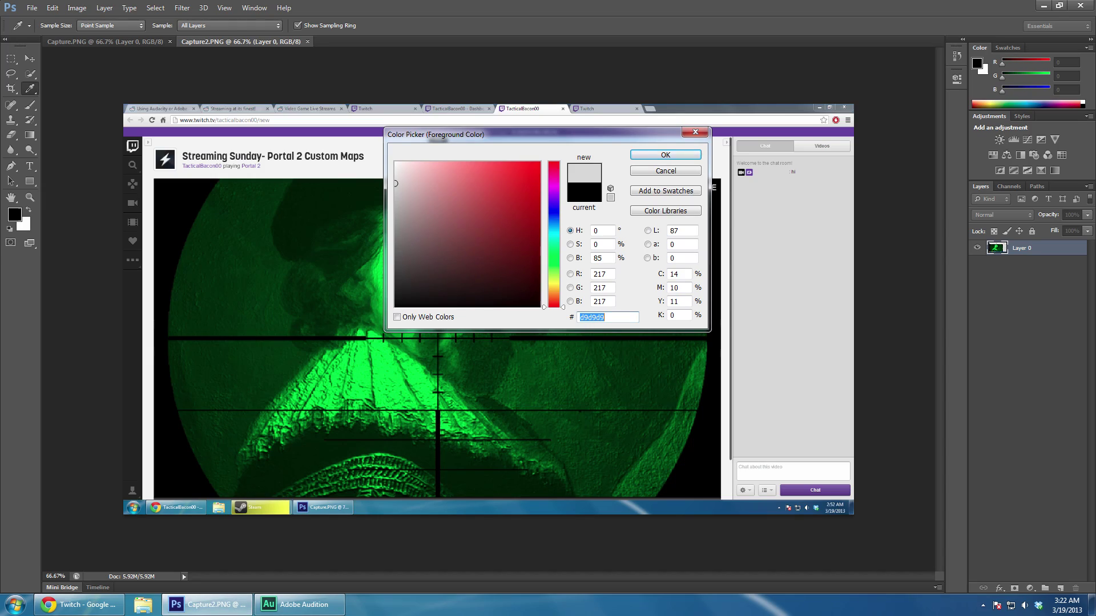
pyautogui.write('ffffff')
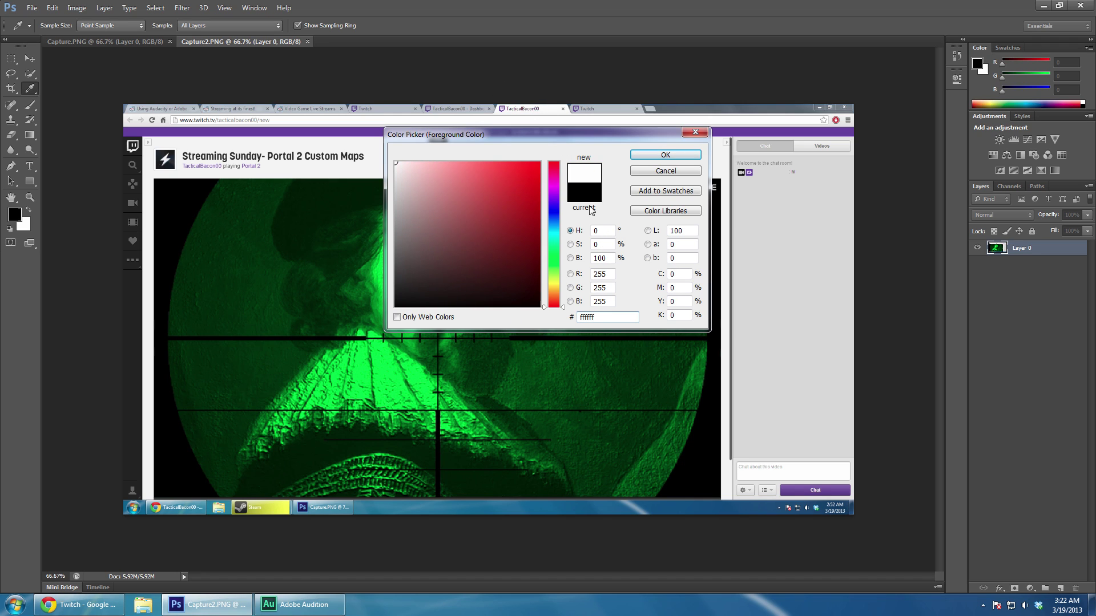
pyautogui.click(102, 609)
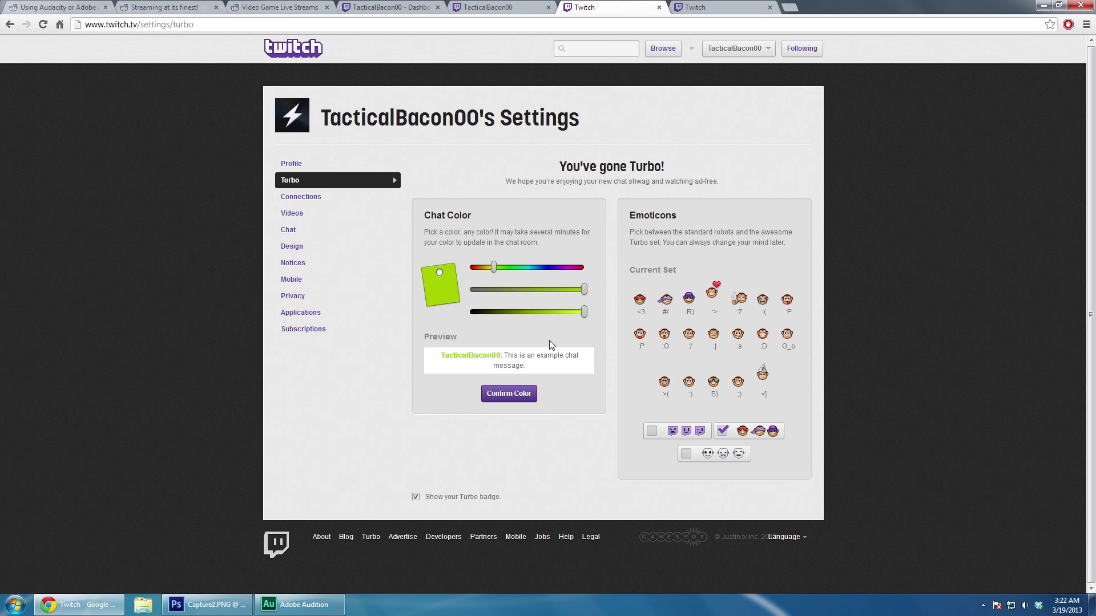
pyautogui.click(715, 7)
# - Send the test message 'klhfxghh' in the TacticalBacon00 channel chat
pyautogui.click(490, 6)
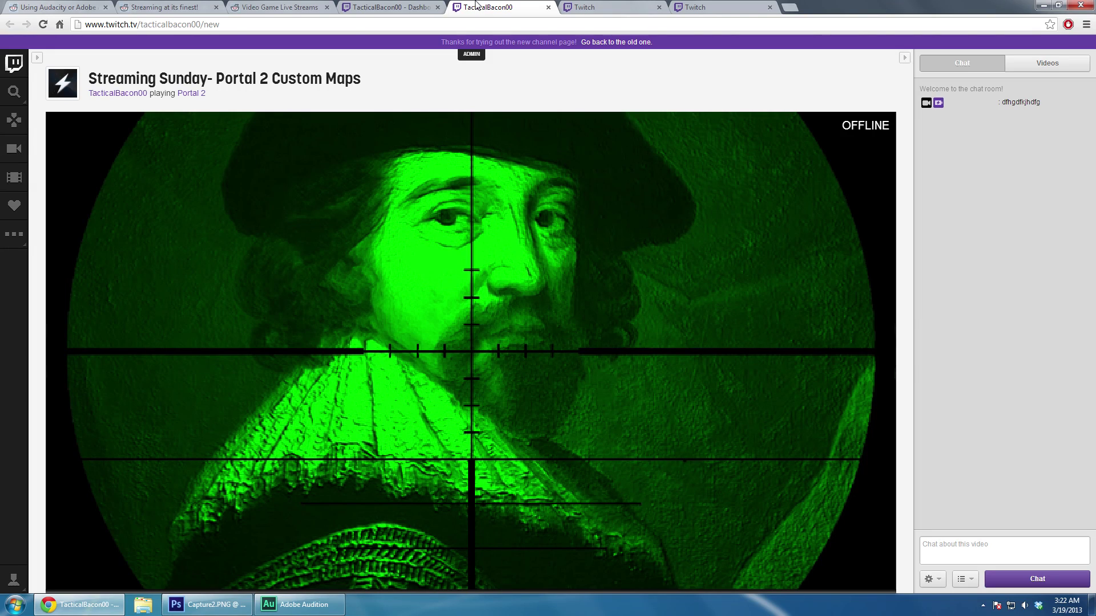
pyautogui.click(1005, 549)
pyautogui.write('klhfxghh')
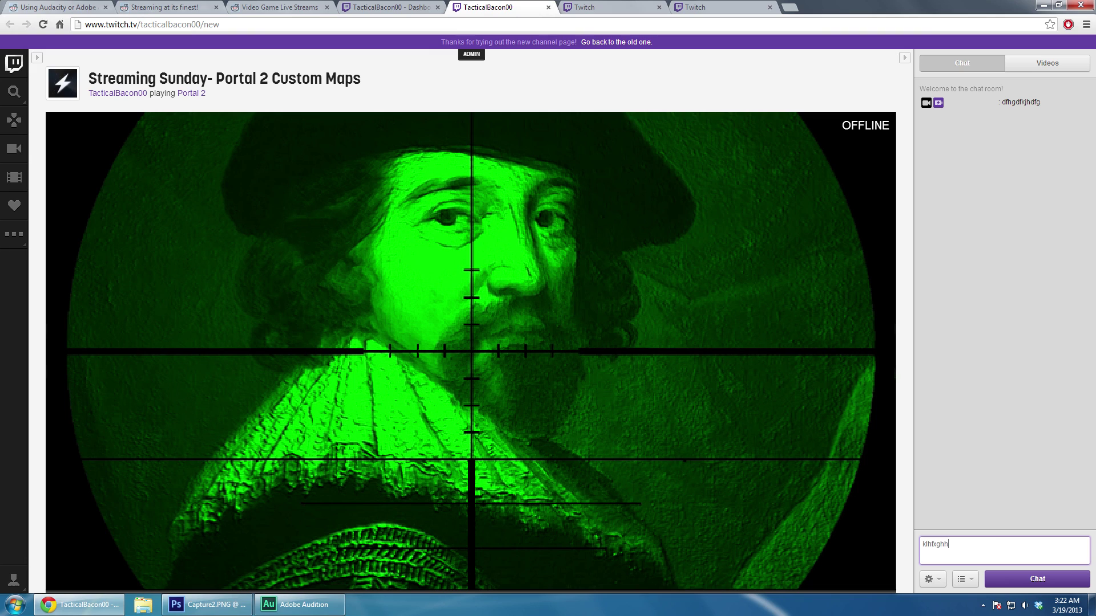
pyautogui.press('Return')
# - Send a /me line, then highlight the chat lines to reveal the near-invisible white text
pyautogui.write('/')
pyautogui.press('BackSpace')
pyautogui.write('/me')
pyautogui.press('Return')
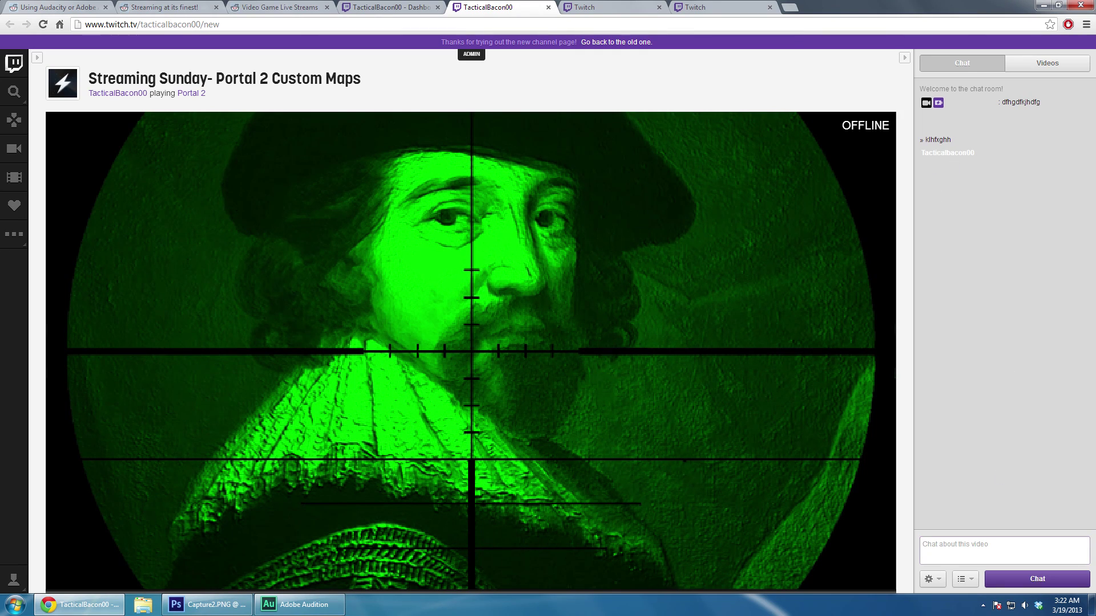
pyautogui.moveTo(982, 154); pyautogui.dragTo(948, 173)
pyautogui.click(948, 173)
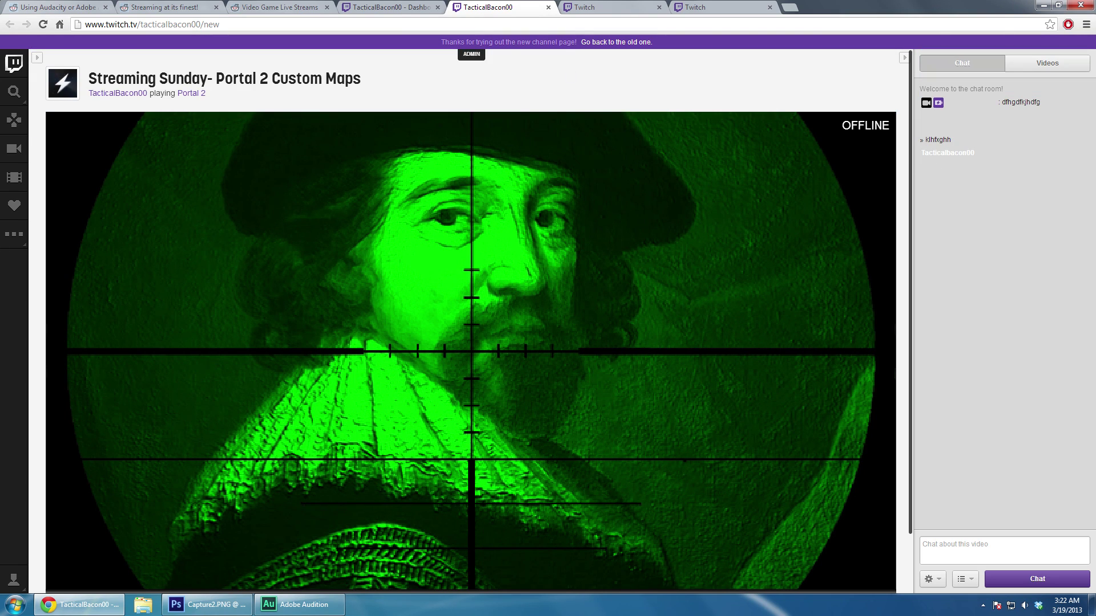
pyautogui.click(588, 7)
# - Set the Turbo chat colour to teal-green #00CC92 and inspect the swatch element in DevTools
pyautogui.moveTo(494, 268); pyautogui.dragTo(611, 318)
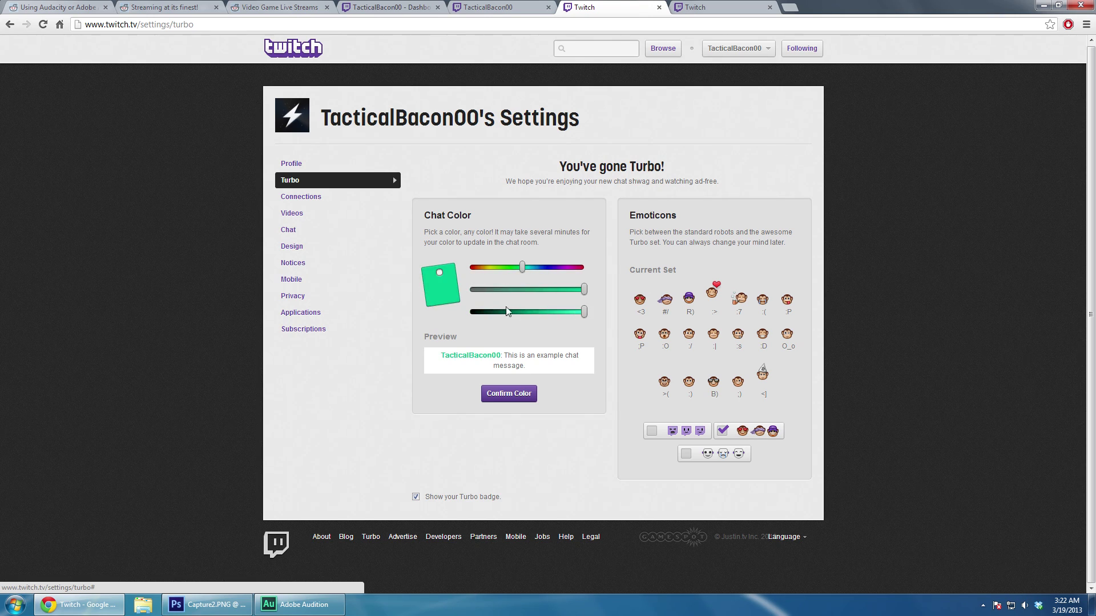
pyautogui.rightClick(440, 284)
pyautogui.click(485, 416)
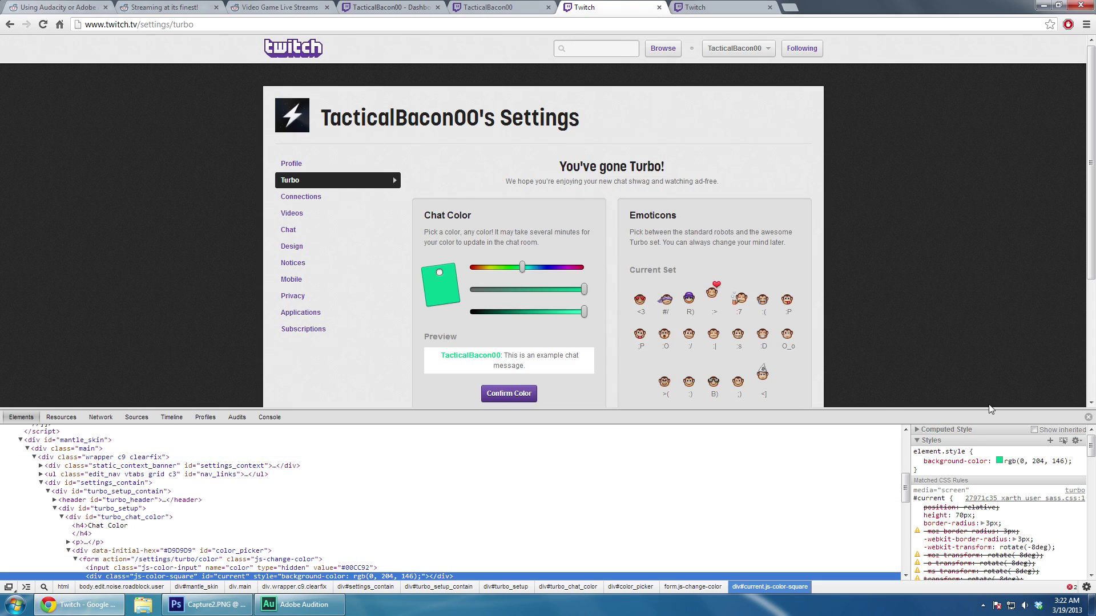
pyautogui.click(1087, 417)
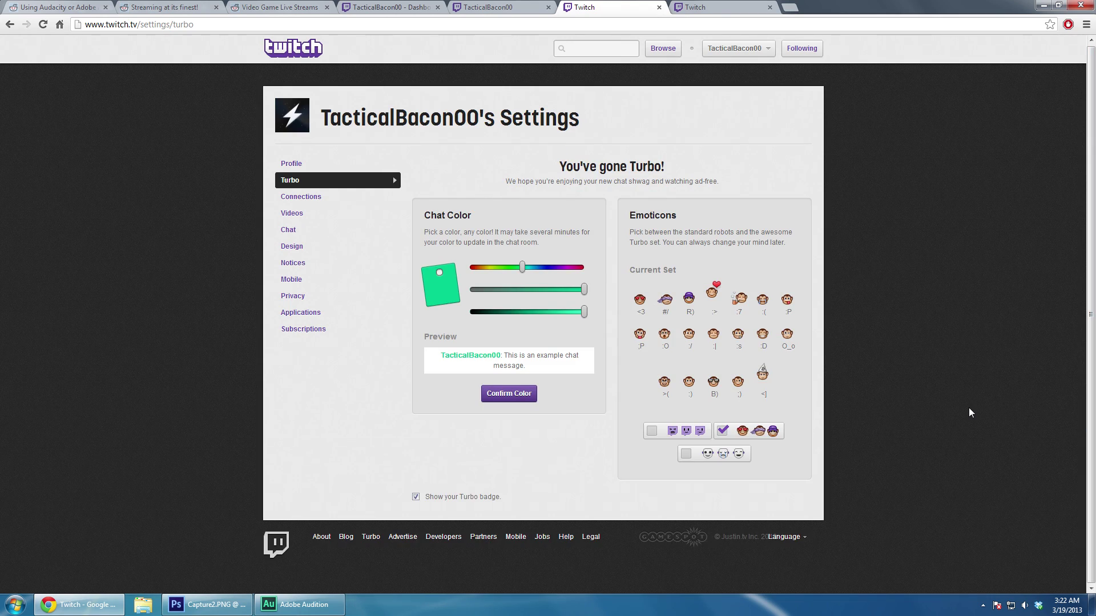